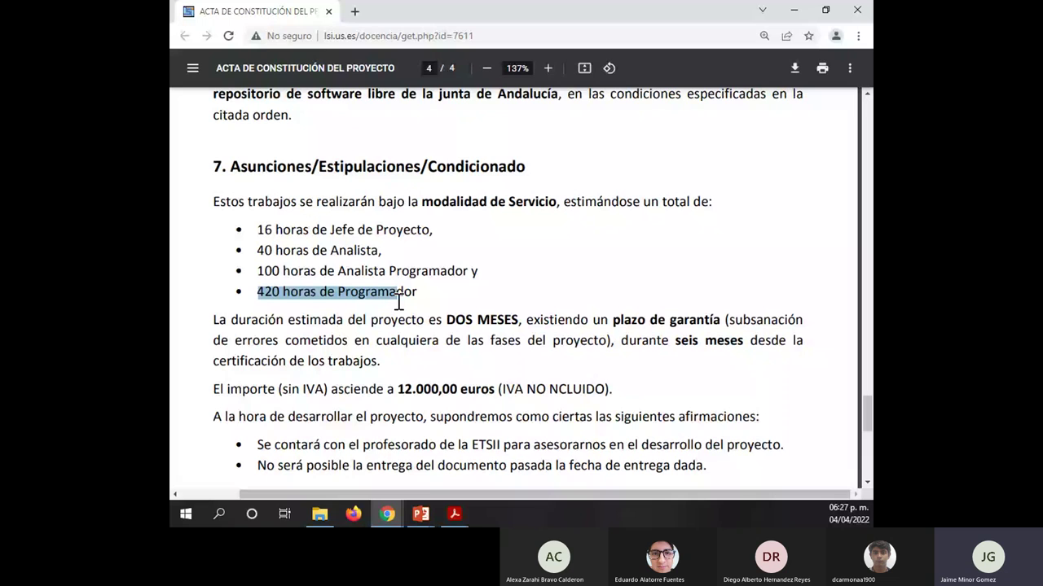
# Switch to Excel and enter the project manager row from the charter: 16 in B4 and "Jefe de pRoyecto" in C4.
pyautogui.moveTo(258, 229); pyautogui.dragTo(335, 222)
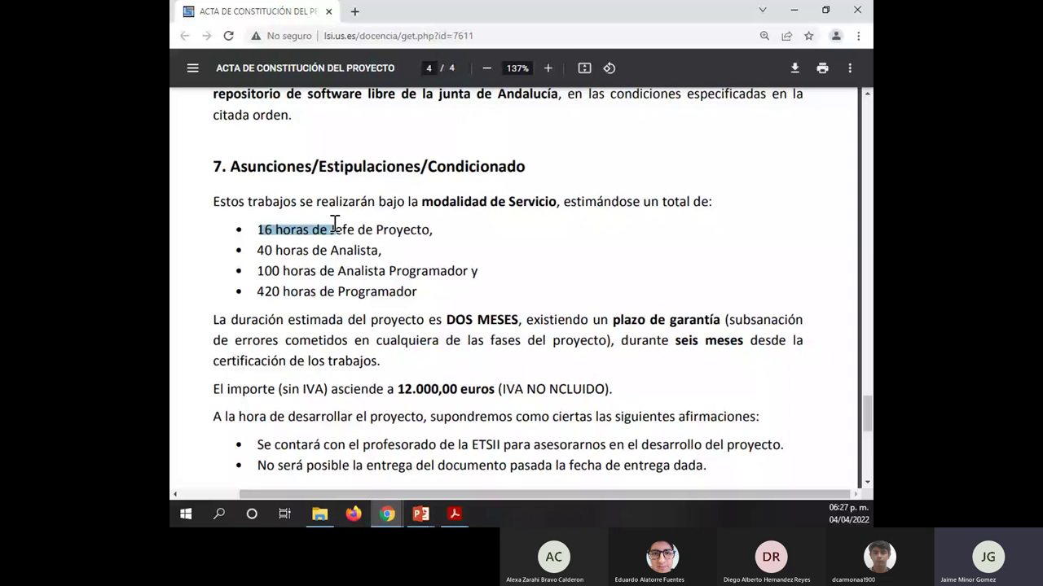
pyautogui.moveTo(334, 223); pyautogui.dragTo(432, 230)
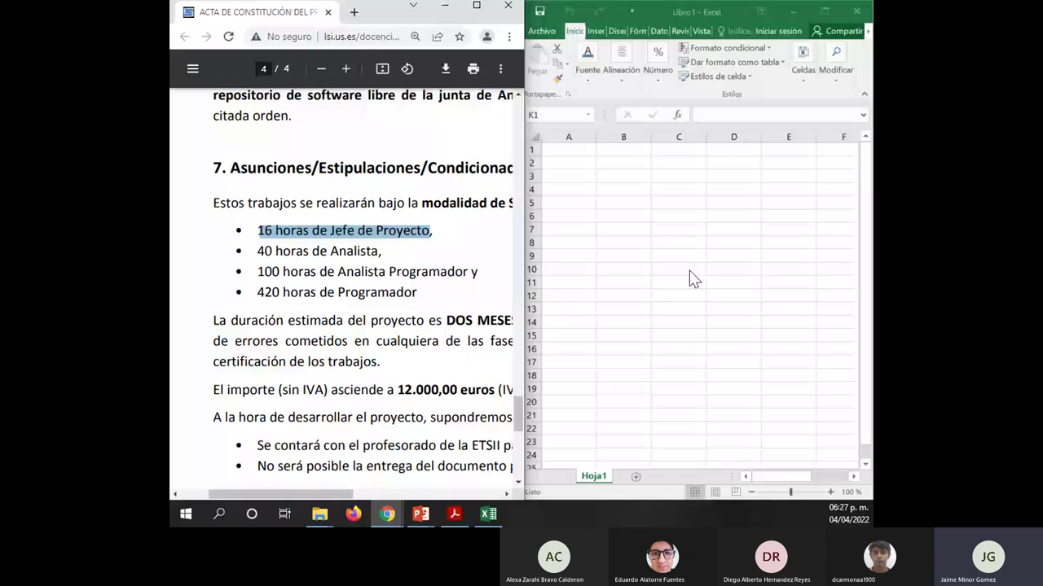
pyautogui.keyDown('ctrl'); pyautogui.scroll(3, 673, 216); pyautogui.keyUp('ctrl')
pyautogui.click(673, 217)
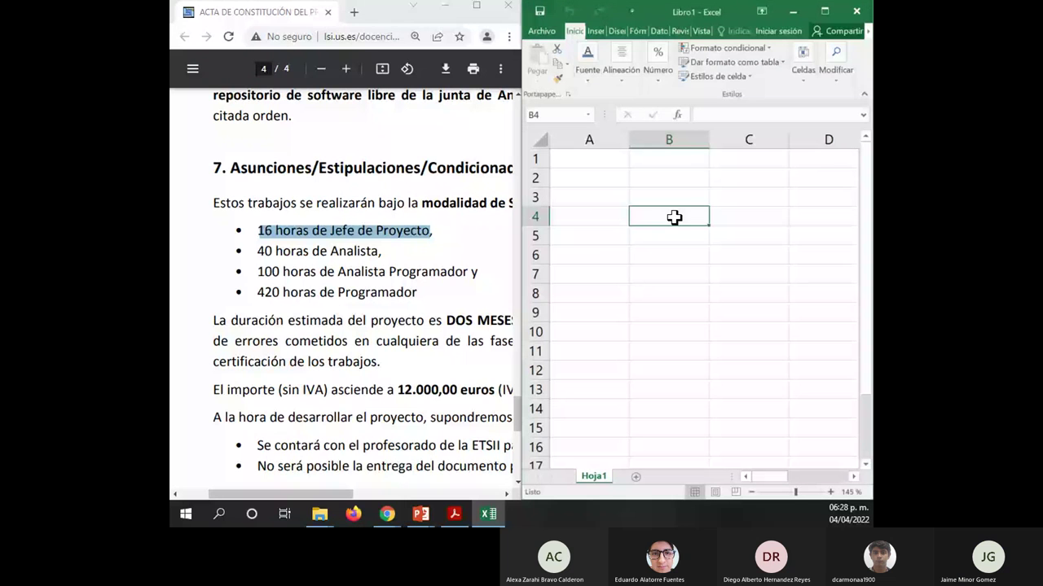
pyautogui.write('16')
pyautogui.press('Tab')
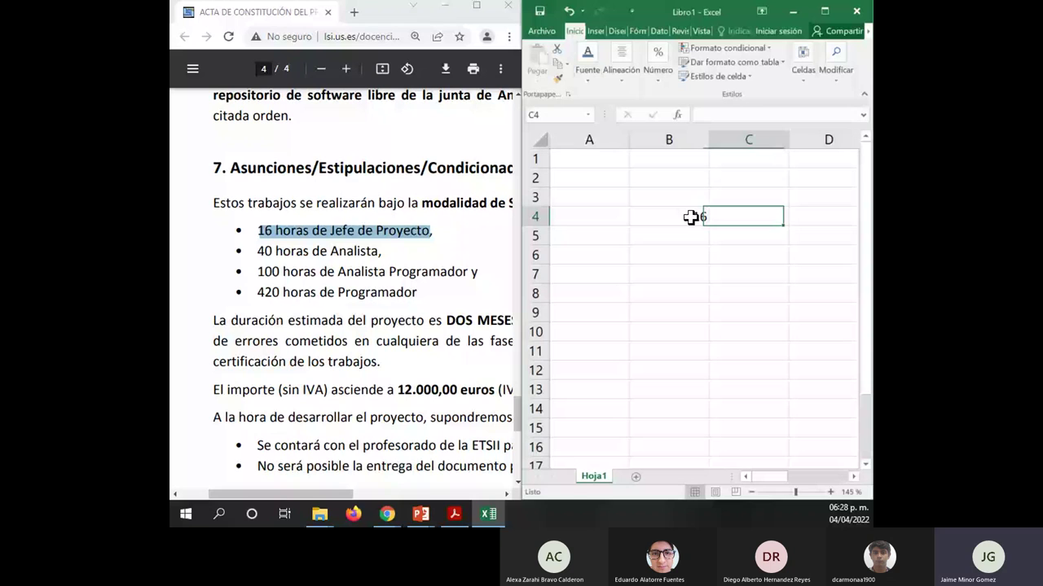
pyautogui.write('Jefe de pRoy')
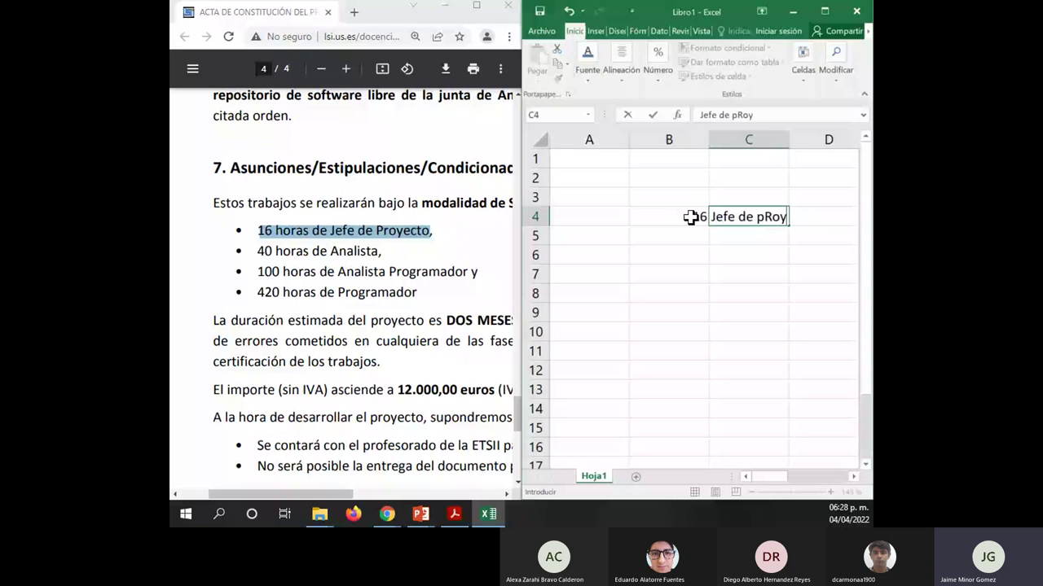
pyautogui.write('ecto')
pyautogui.press('Return')
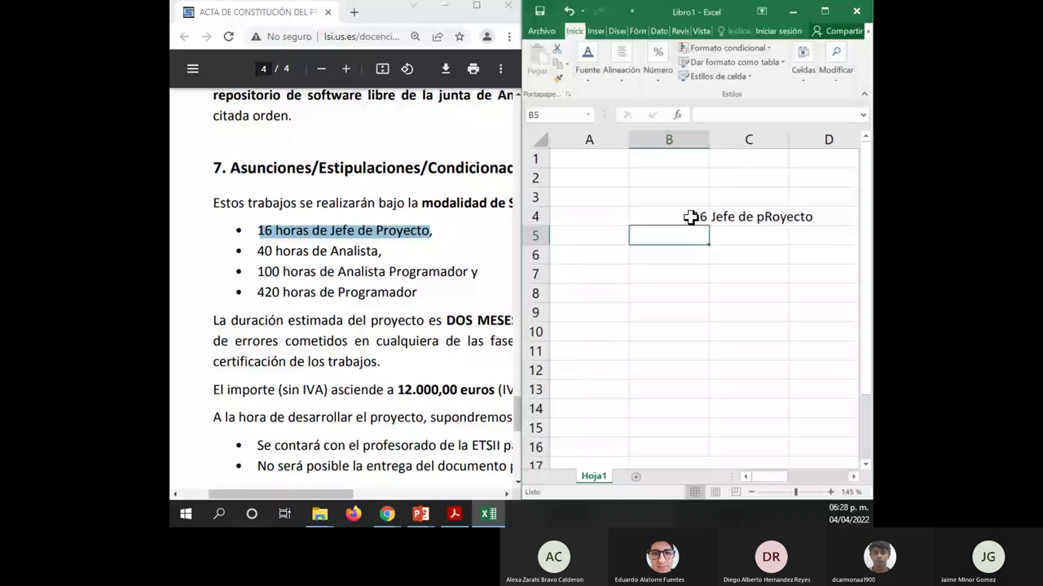
# Enter the analyst's hours in the following row, with 40 in B5 and "Analista" in C5.
pyautogui.write('40')
pyautogui.press('Tab')
pyautogui.write('A')
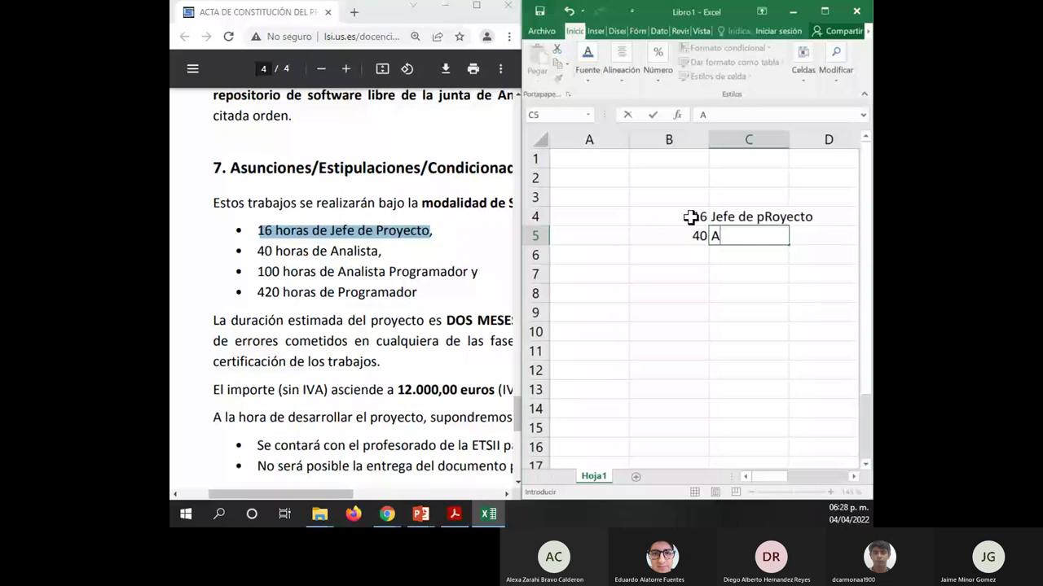
pyautogui.write('nalista')
pyautogui.press('Return')
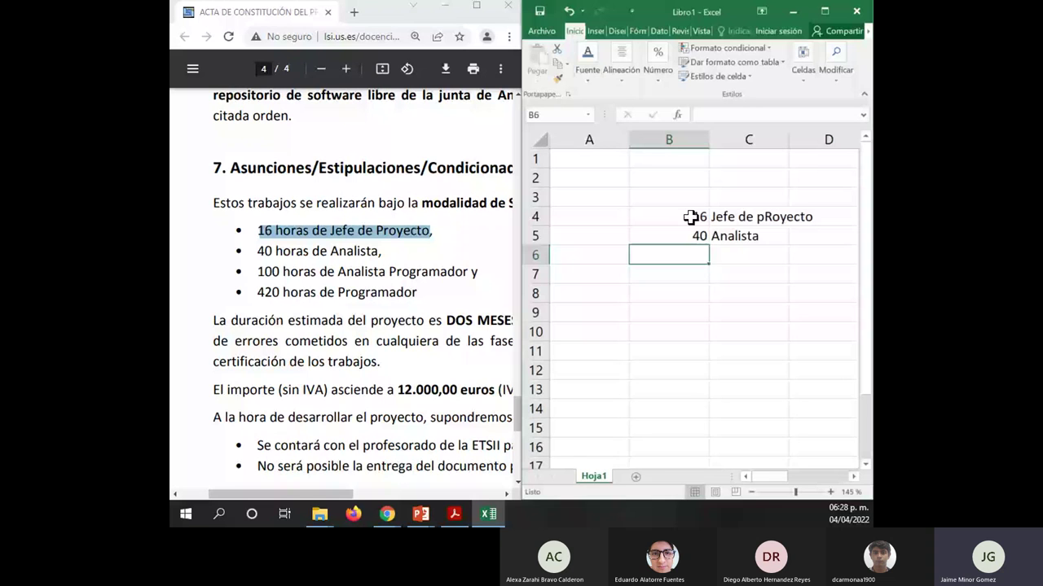
# Add two programmer rows: 100 in B6 and 420 in B7, each labelled "Programador" in column C.
pyautogui.write('100 Programador')
pyautogui.press('Return')
pyautogui.write('420')
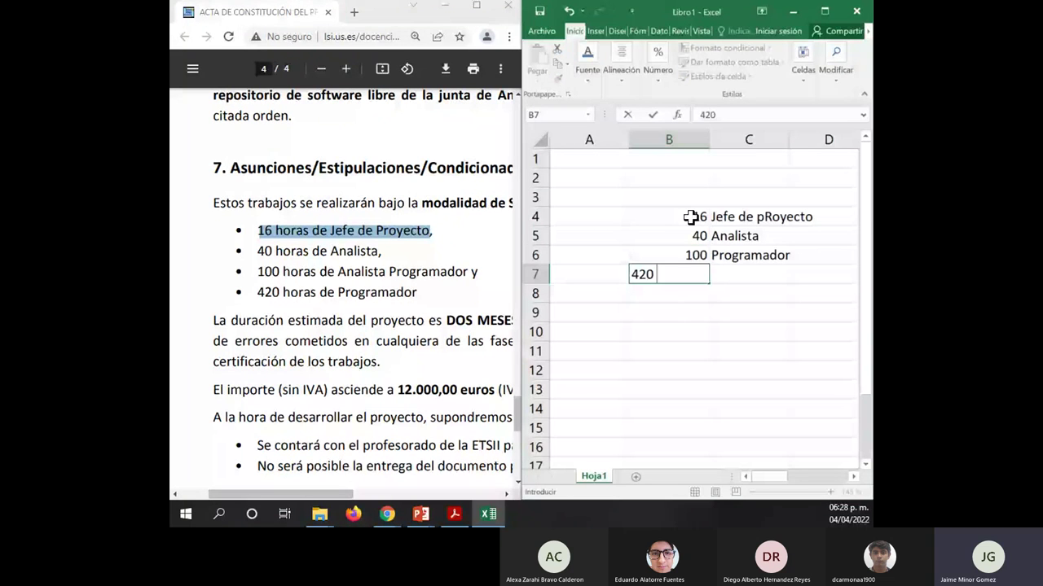
pyautogui.press('Tab')
pyautogui.write('Programador')
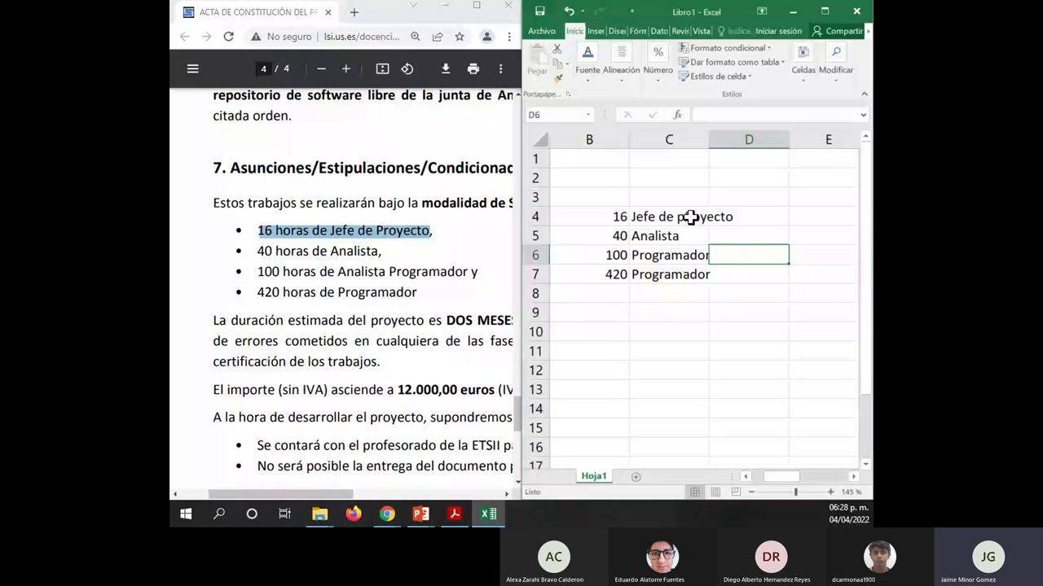
# Enter the hourly rates 1500, 750, 600 and 500 in cells D4 to D7.
pyautogui.press('Up')
pyautogui.press('Up')
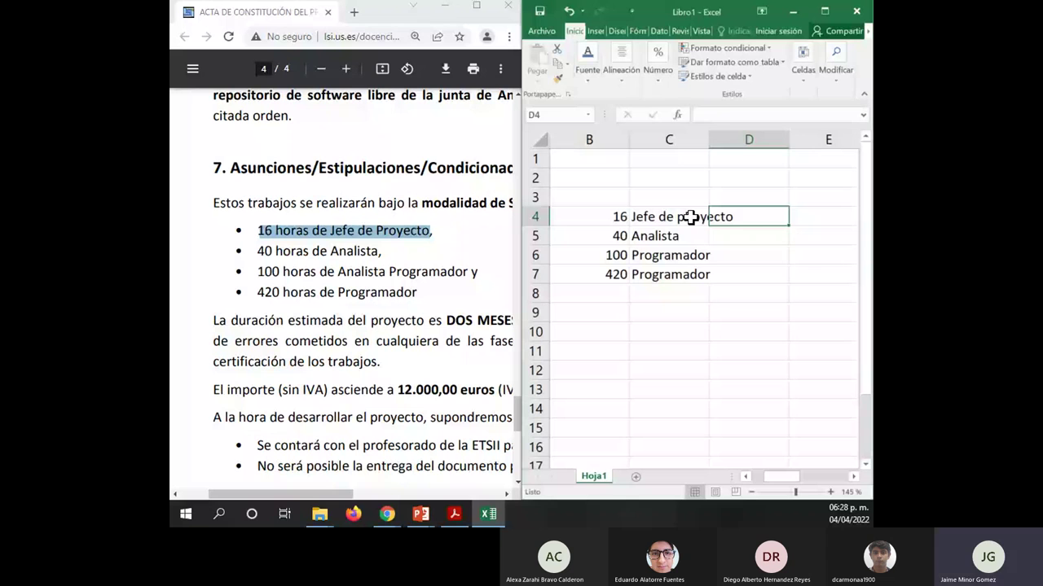
pyautogui.write('1500')
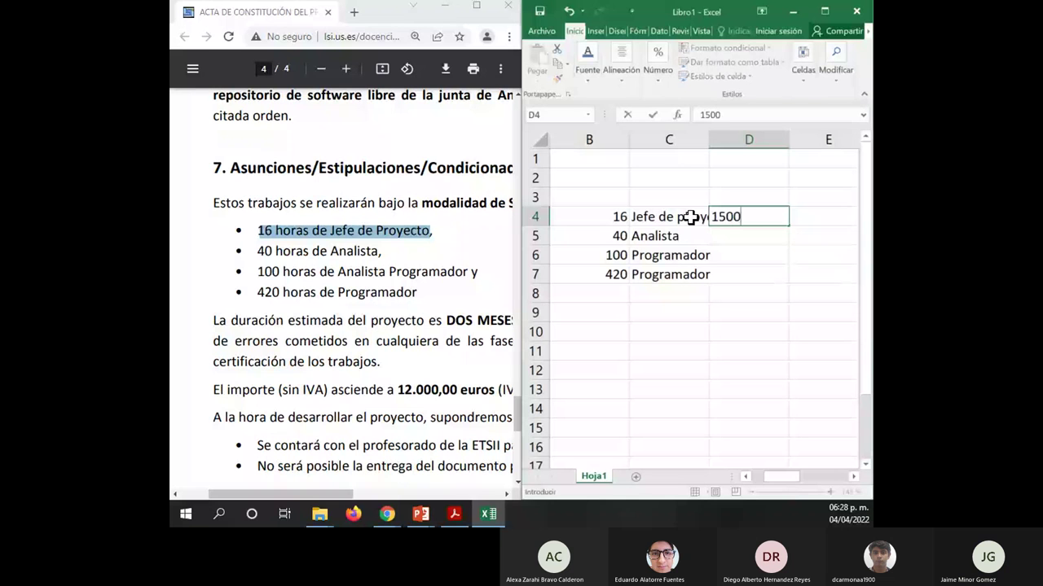
pyautogui.press('Return')
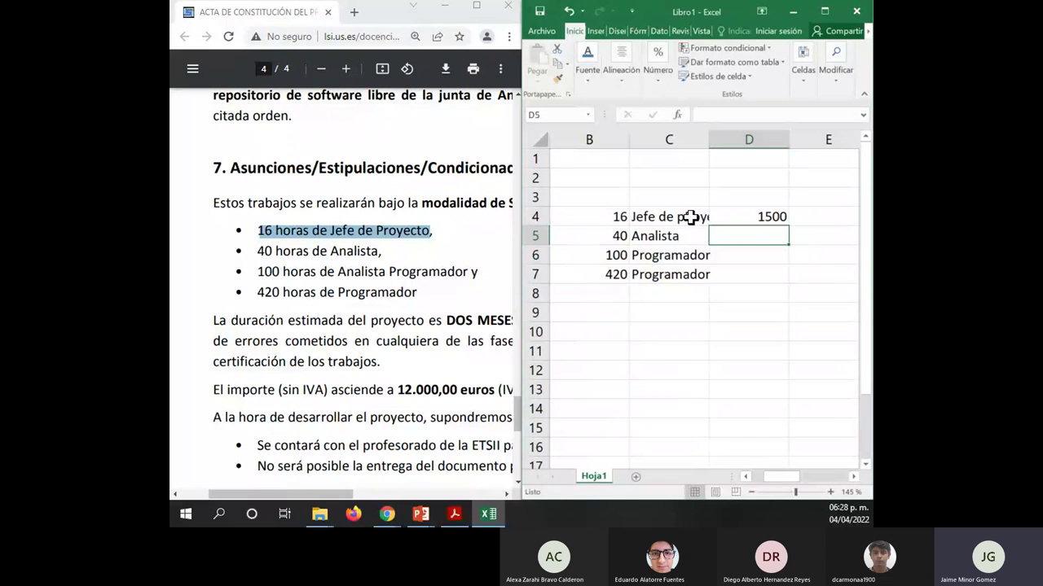
pyautogui.write('750')
pyautogui.press('Return')
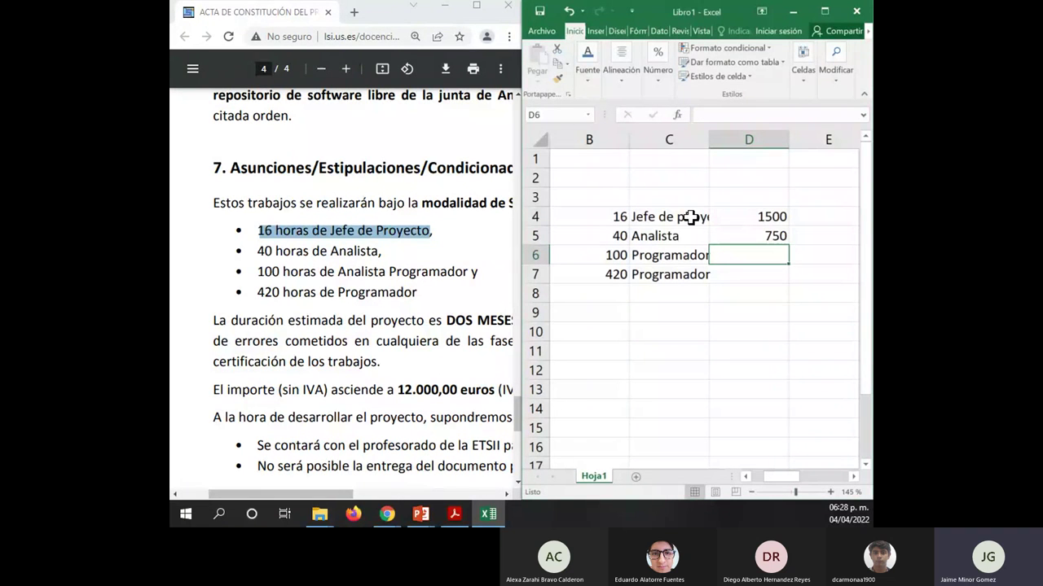
pyautogui.write('600')
pyautogui.press('Return')
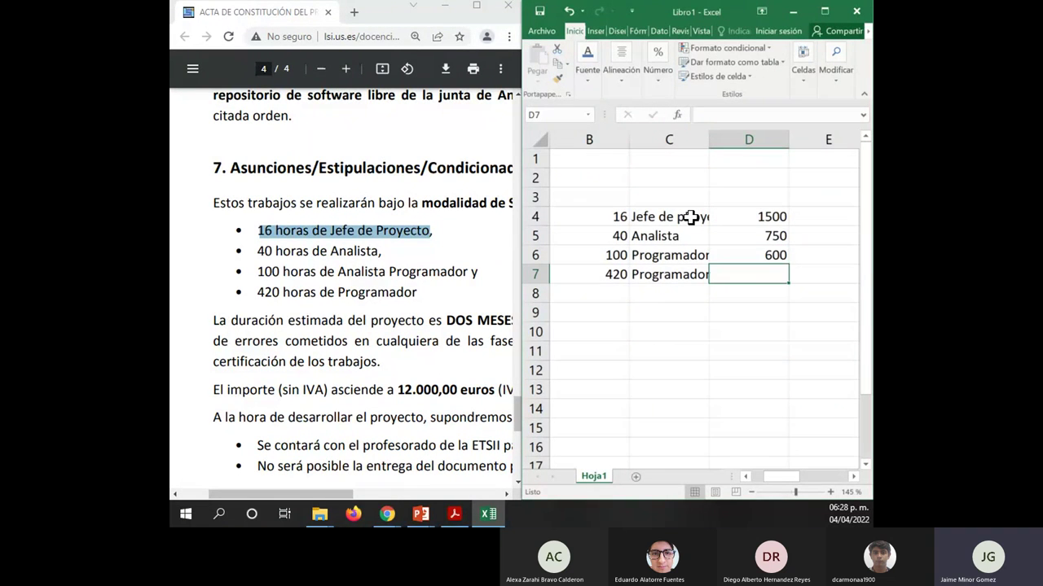
pyautogui.write('500')
pyautogui.press('Tab')
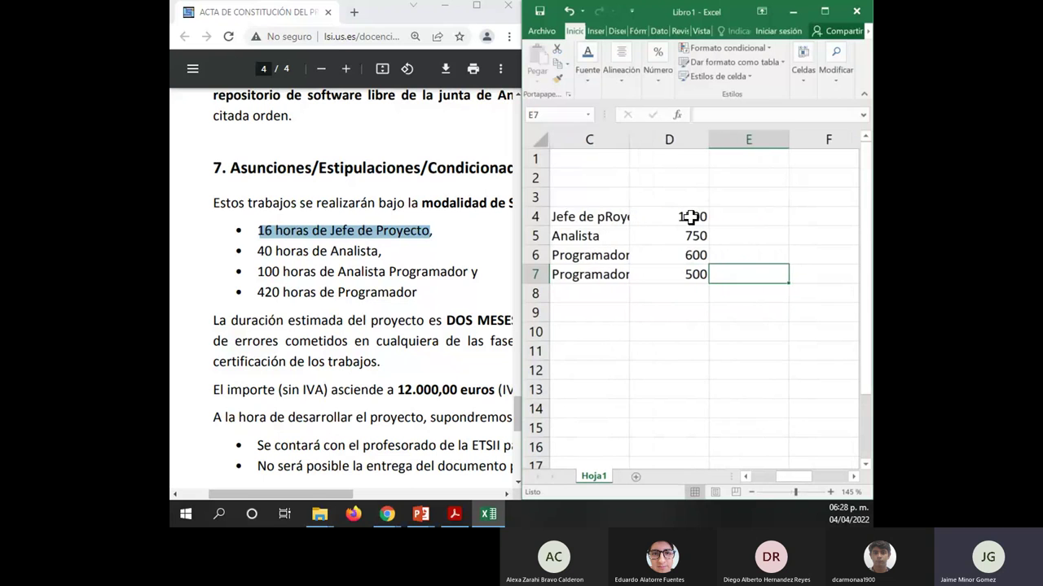
# Calculate the project manager's cost in E4 with =D4*B4 and fill the formula down to E7.
pyautogui.press('Up')
pyautogui.press('Up')
pyautogui.press('Up')
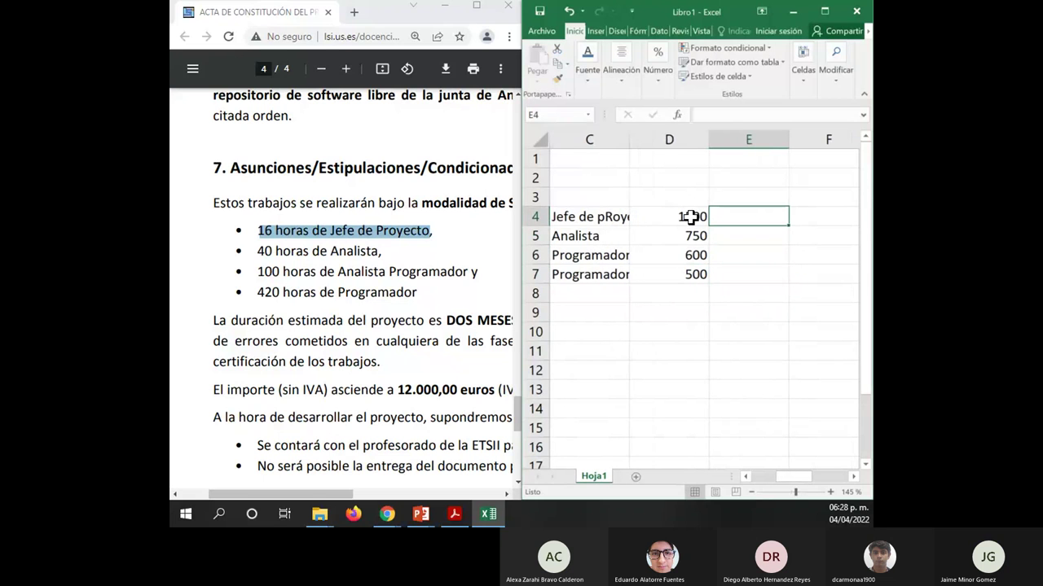
pyautogui.write('=')
pyautogui.click(691, 217)
pyautogui.write('*')
pyautogui.press('Left')
pyautogui.press('Left')
pyautogui.press('Left')
pyautogui.press('Left')
pyautogui.press('Right')
pyautogui.press('Return')
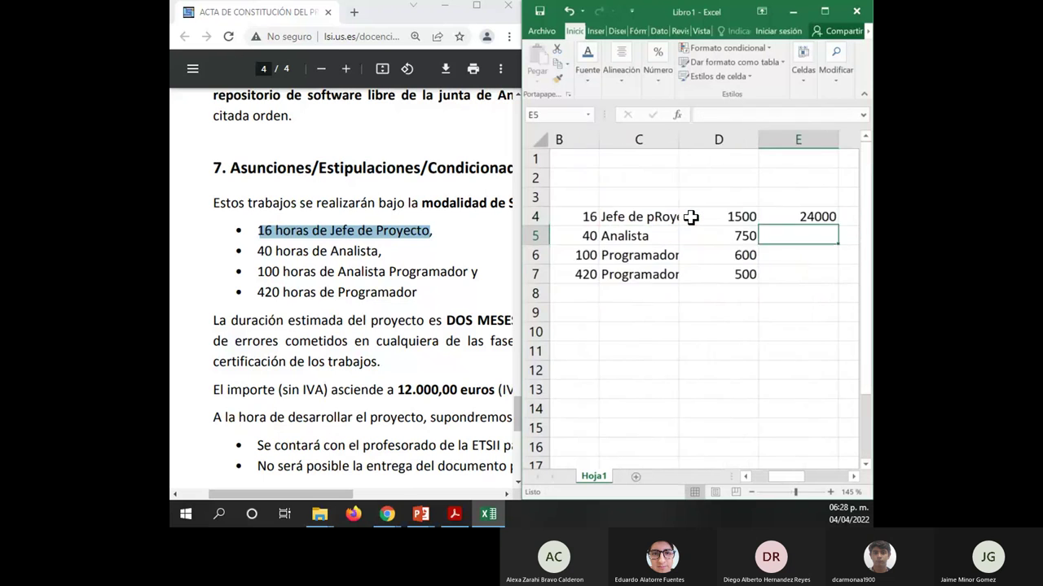
pyautogui.click(778, 220)
pyautogui.moveTo(779, 226); pyautogui.dragTo(787, 289)
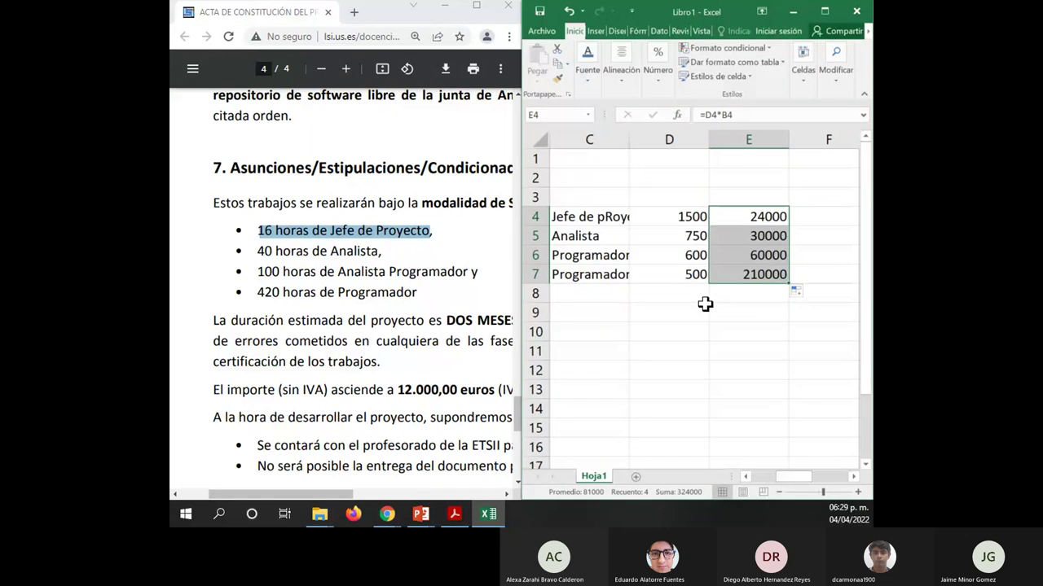
# Total the four role costs in E8 with the formula =SUMA(E4:E7).
pyautogui.click(741, 298)
pyautogui.write('=')
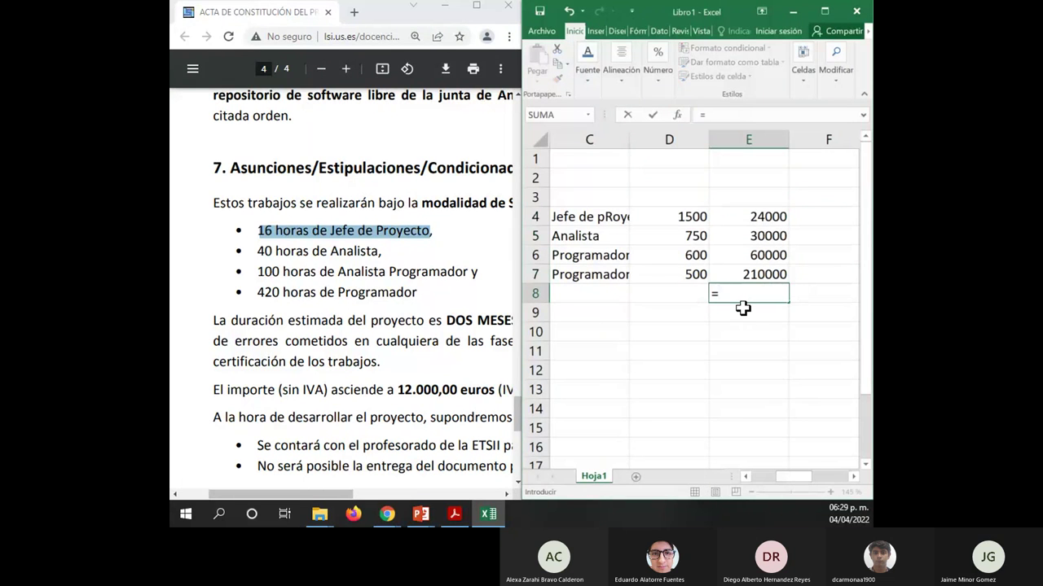
pyautogui.write('SUMA(')
pyautogui.press('Up')
pyautogui.hotkey('shift', 'Up')
pyautogui.hotkey('shift', 'Up')
pyautogui.hotkey('shift', 'Up')
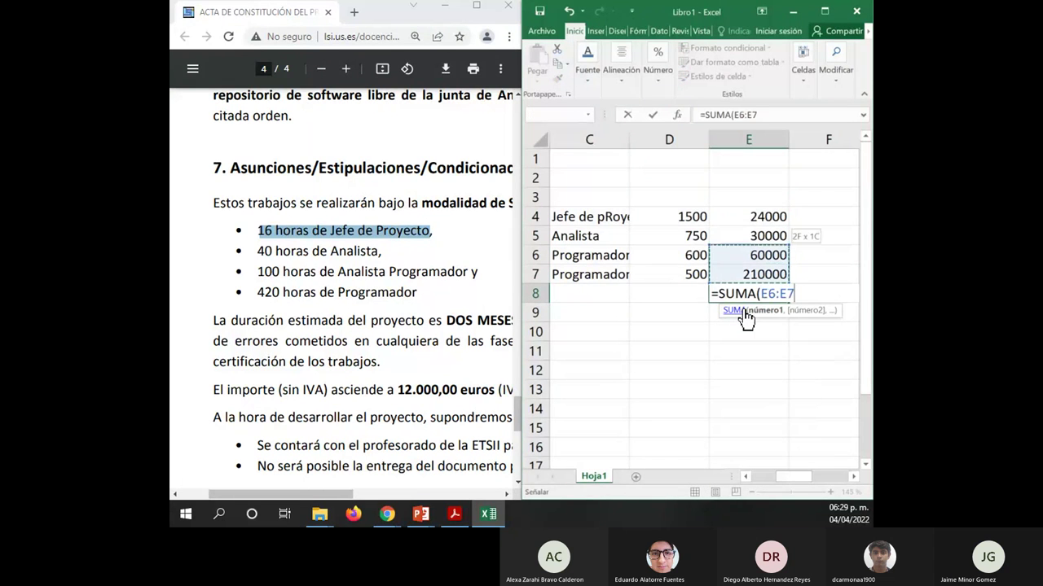
pyautogui.write(')')
pyautogui.press('Return')
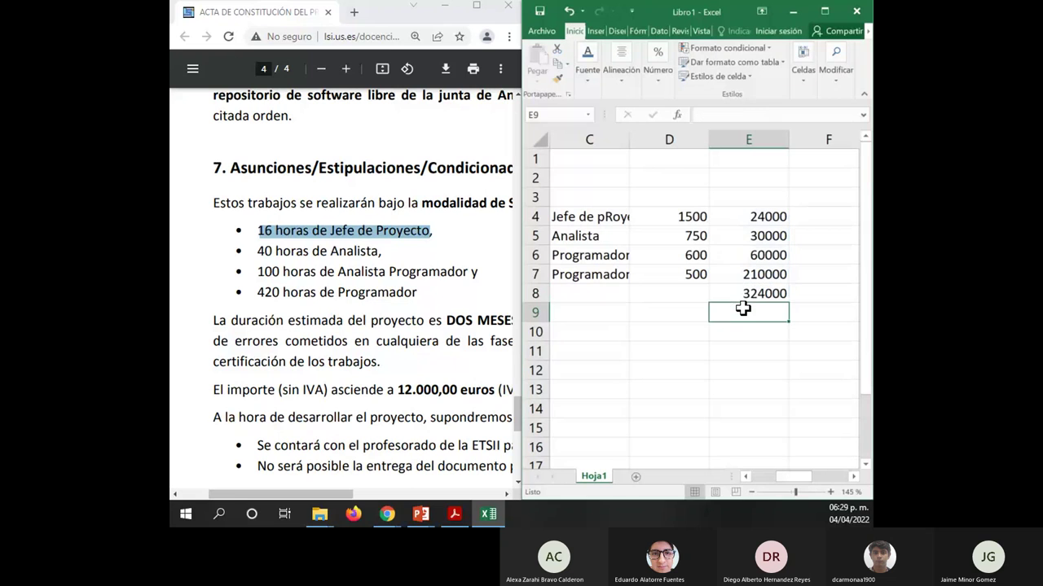
# Examine the total formula in E8, the cost formulas in E4 to E7, and the programmer's hours in B7.
pyautogui.click(755, 293)
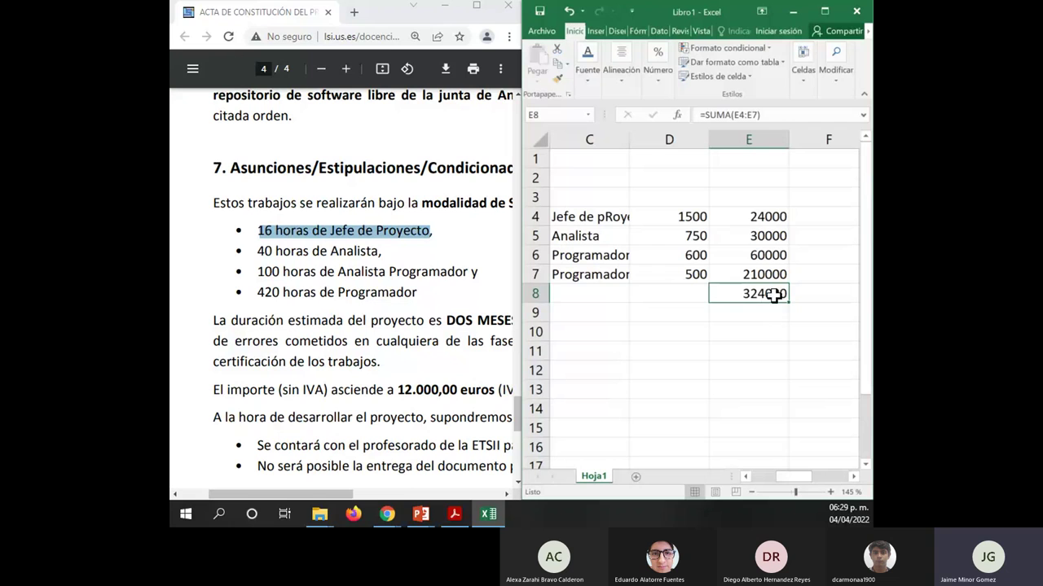
pyautogui.click(731, 215)
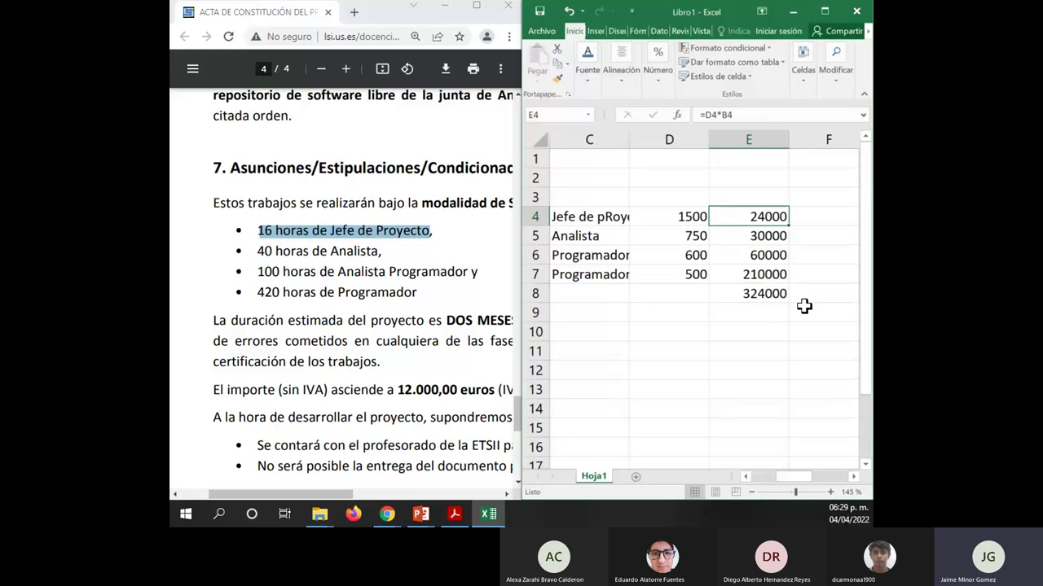
pyautogui.press('Down')
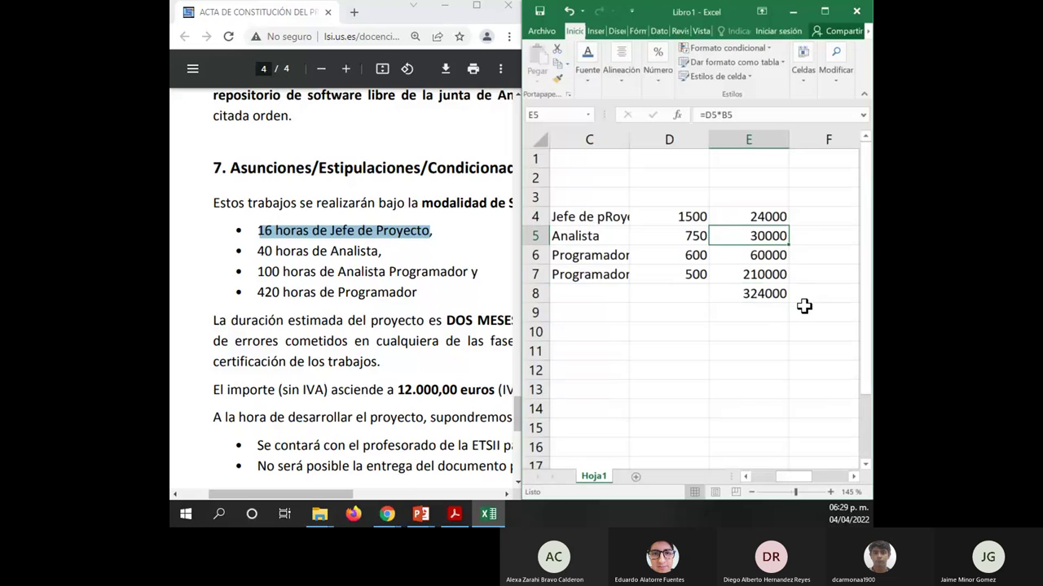
pyautogui.press('Down')
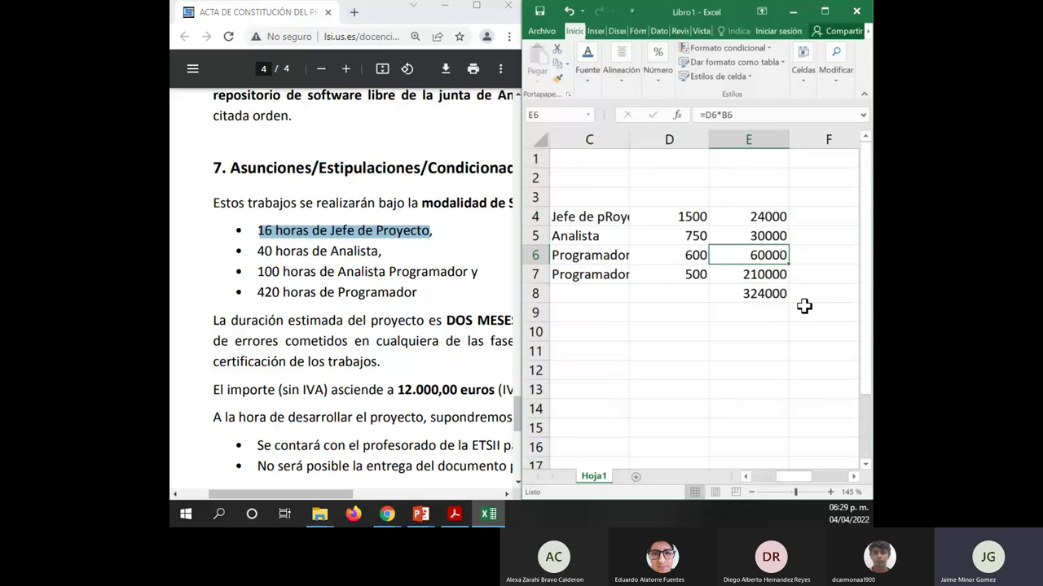
pyautogui.press('Down')
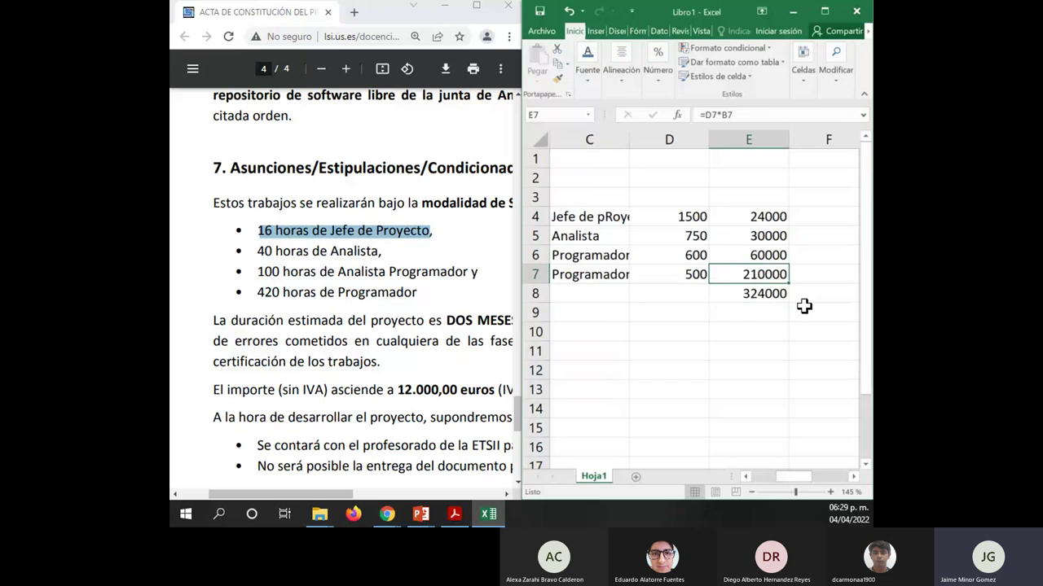
pyautogui.press('Left')
pyautogui.press('Left')
pyautogui.press('Left')
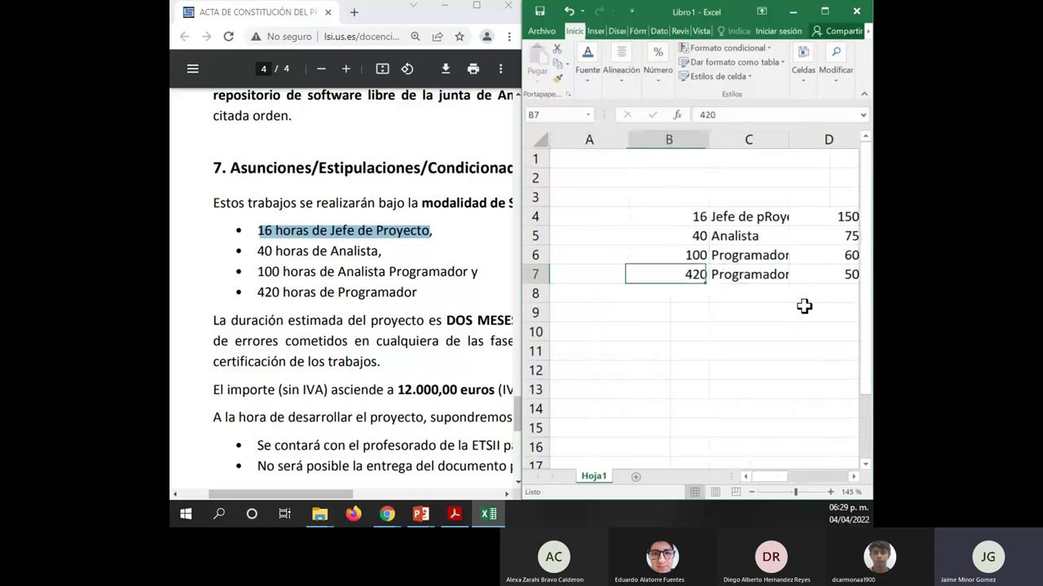
pyautogui.press('Right')
pyautogui.press('Right')
pyautogui.press('Right')
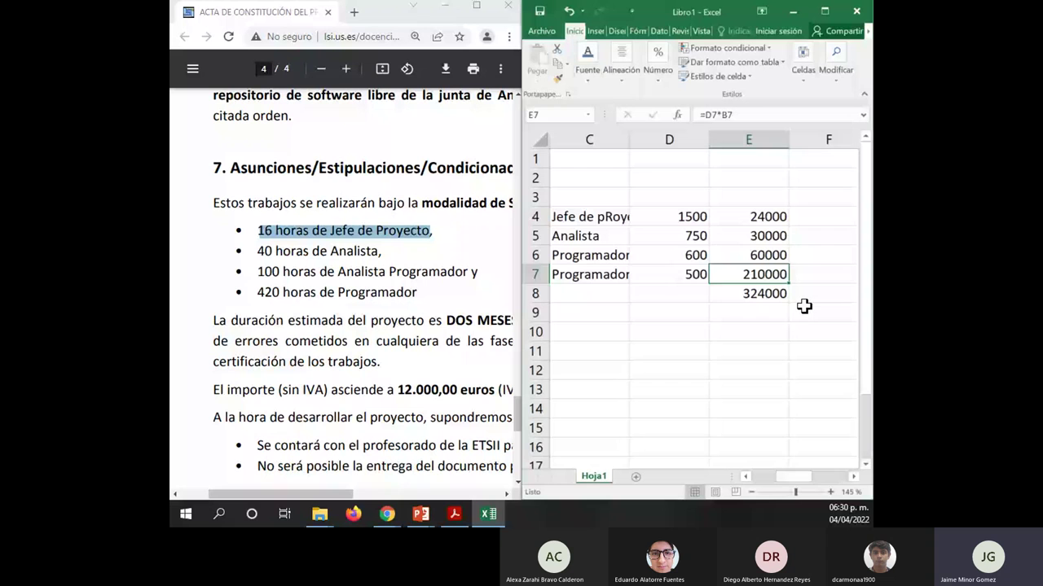
# Highlight the hourly rates and calculated costs in the range D4:E7.
pyautogui.hotkey('shift', 'Up')
pyautogui.hotkey('shift', 'Up')
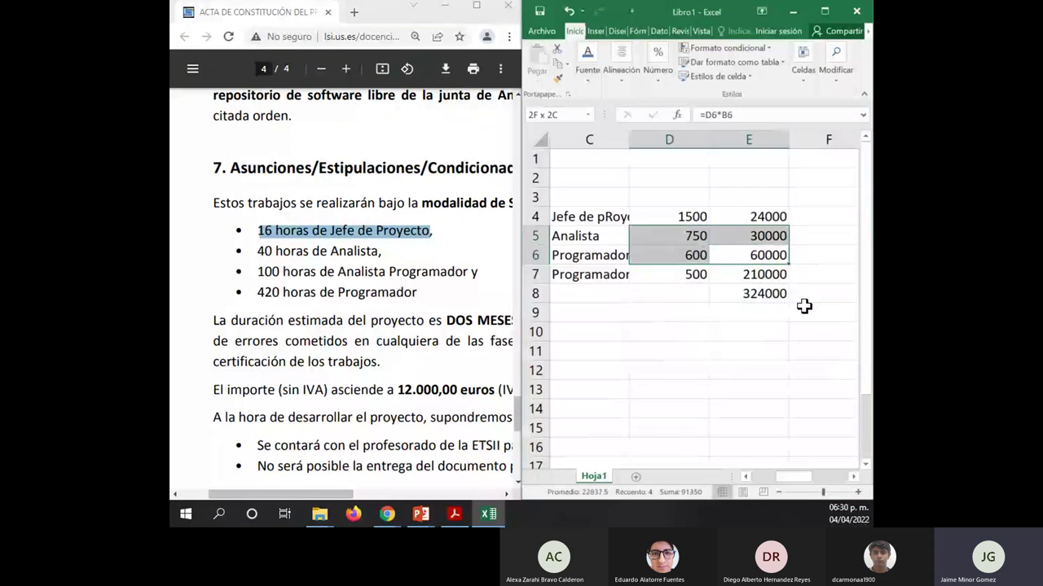
pyautogui.press('Down')
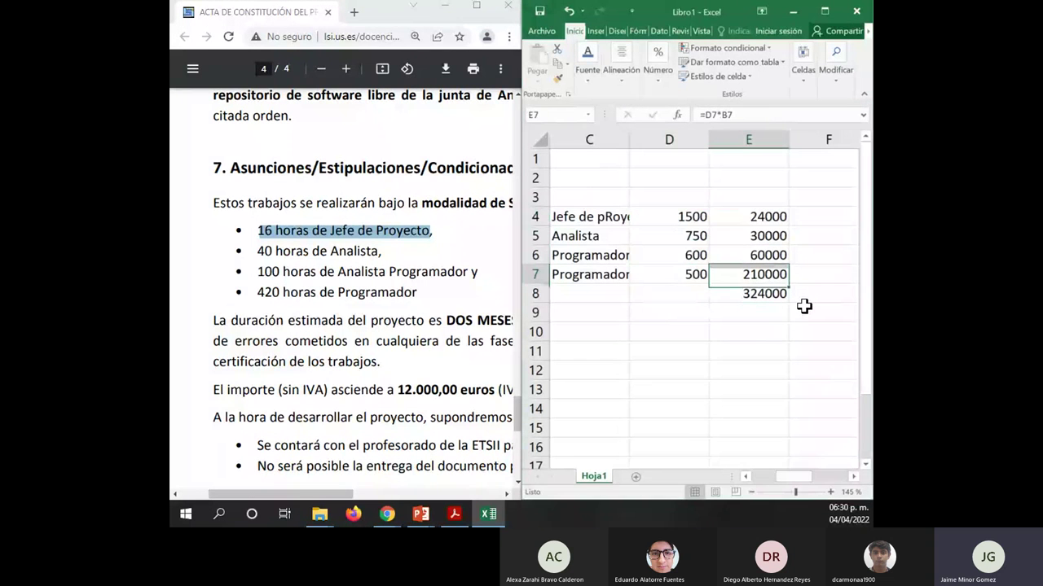
pyautogui.hotkey('shift', 'Left')
pyautogui.hotkey('shift', 'Up')
pyautogui.hotkey('shift', 'Up')
pyautogui.hotkey('shift', 'Up')
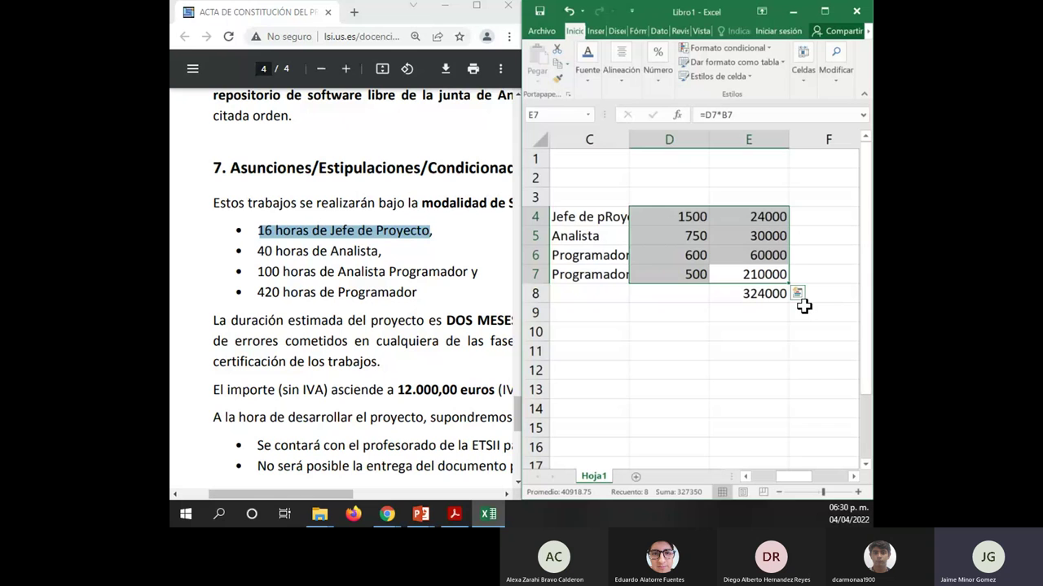
# Reduce the height of the Excel window by lowering its upper edge.
pyautogui.click(777, 31)
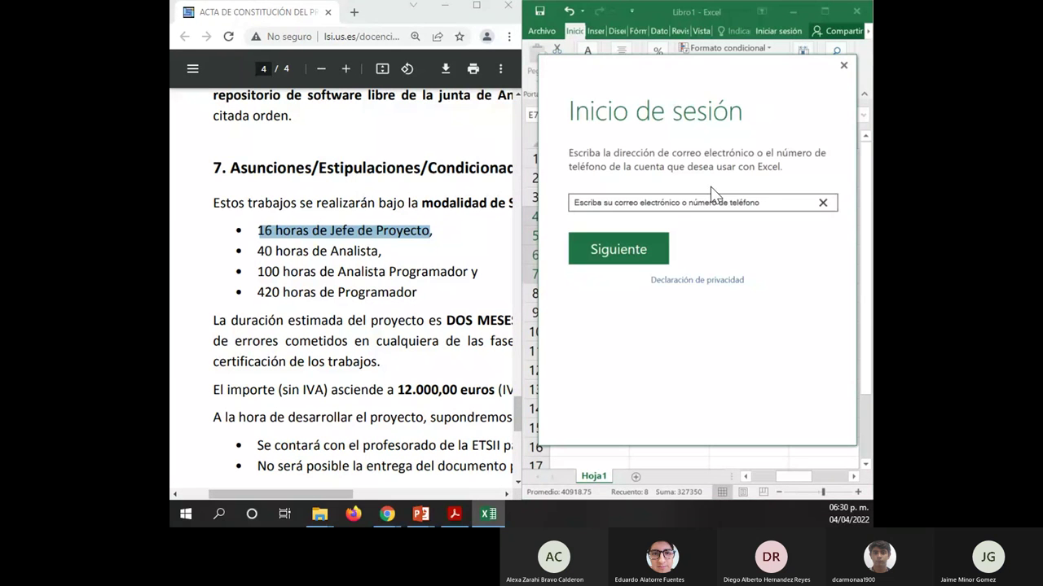
pyautogui.press('Escape')
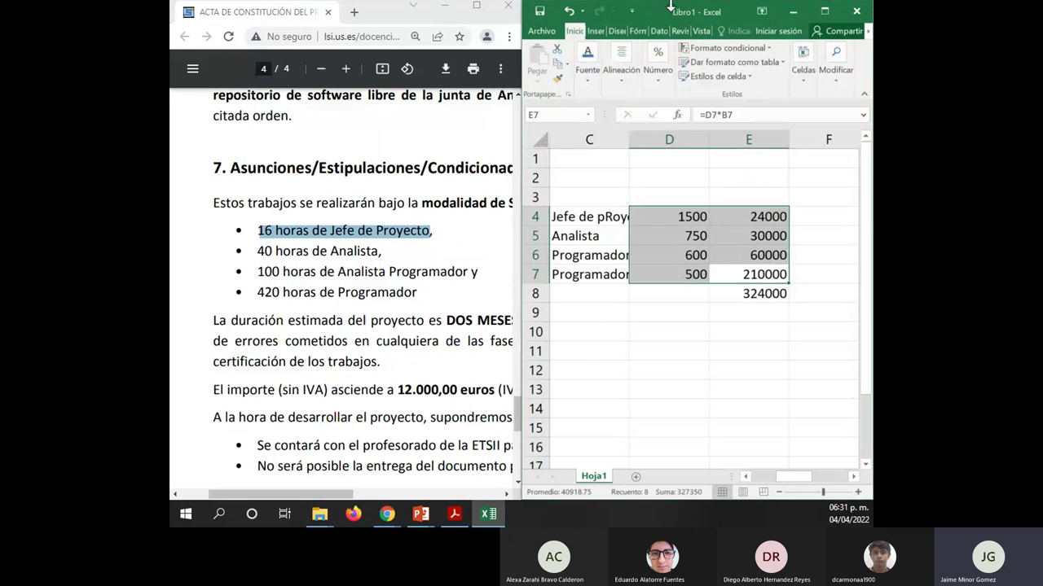
pyautogui.moveTo(721, 11); pyautogui.dragTo(721, 118)
pyautogui.moveTo(520, 98); pyautogui.dragTo(520, 83)
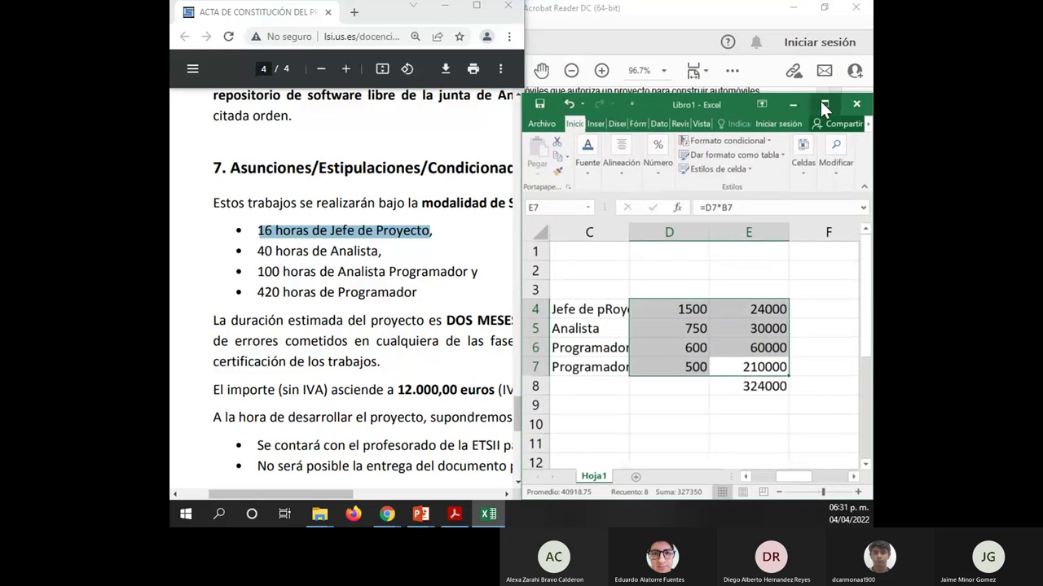
# Maximize the Excel window and review the total formula in E8 and the role hours in B4:B7.
pyautogui.click(821, 104)
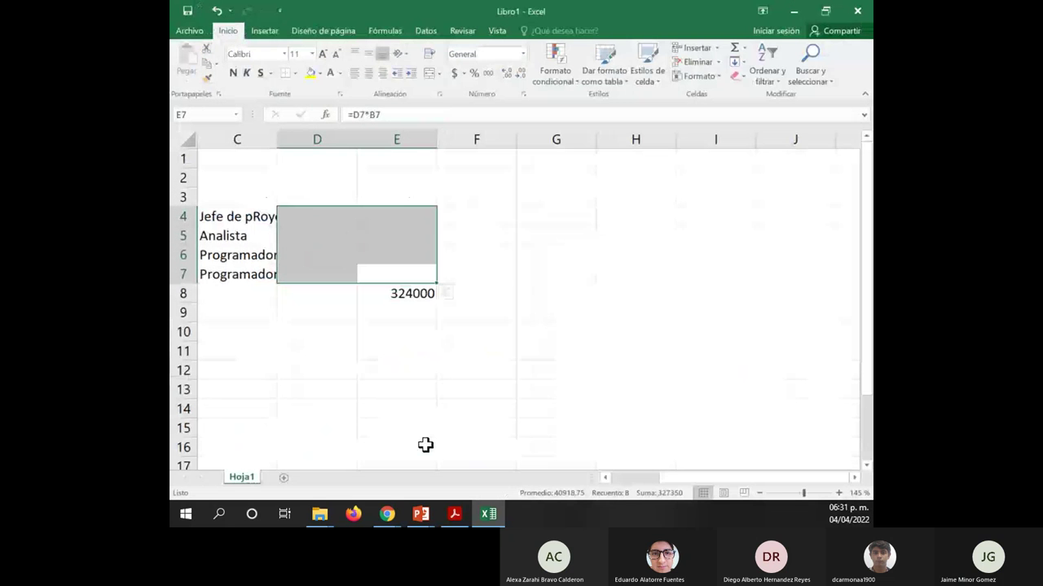
pyautogui.click(391, 422)
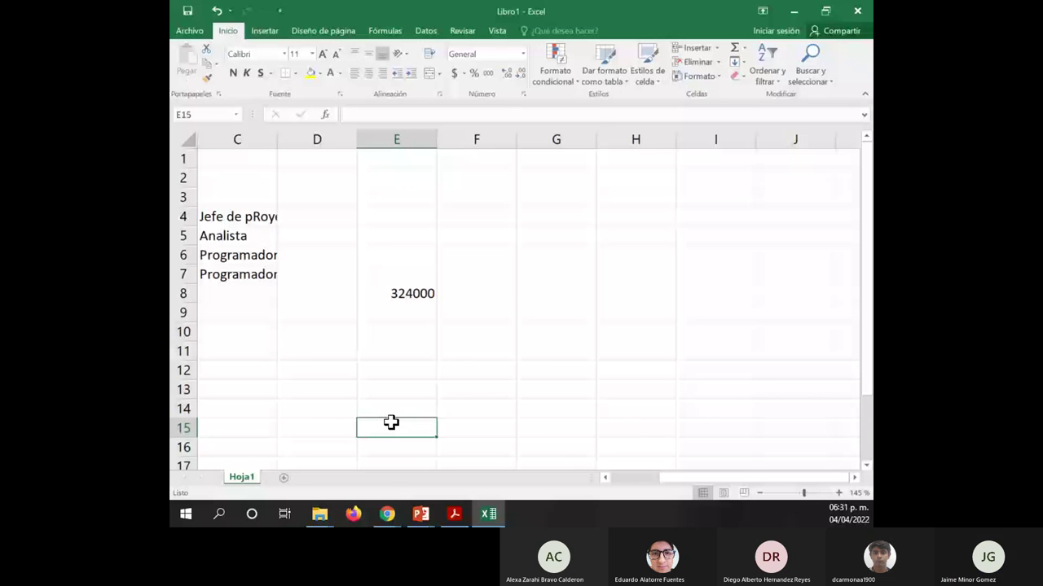
pyautogui.hscroll(-2, 521, 295)
pyautogui.click(521, 295)
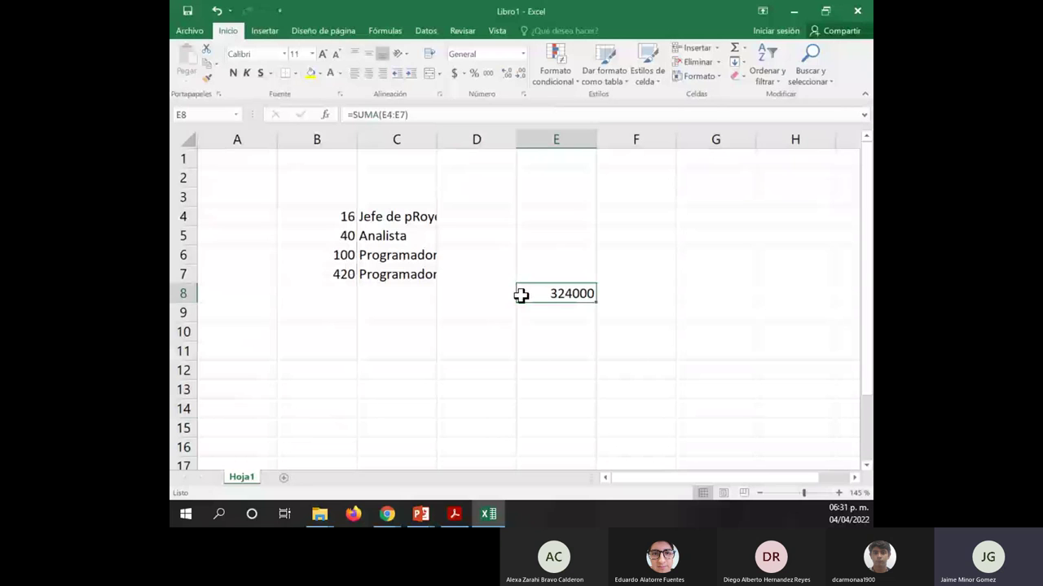
pyautogui.moveTo(319, 216); pyautogui.dragTo(319, 277)
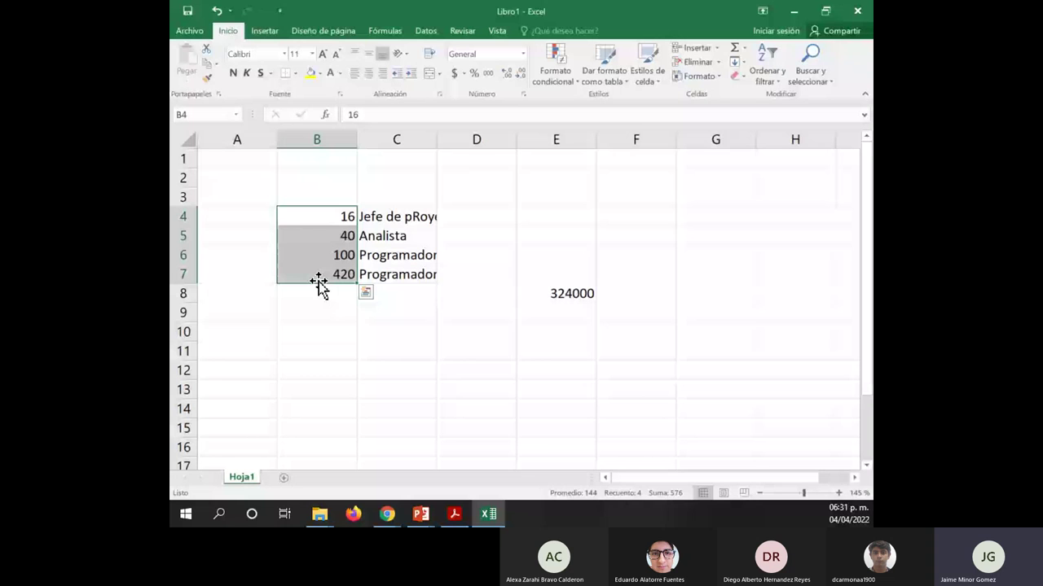
# Label the labour total with the note "Son solo salarios brutos" in F8.
pyautogui.click(628, 294)
pyautogui.write('Son solo salarios brutos')
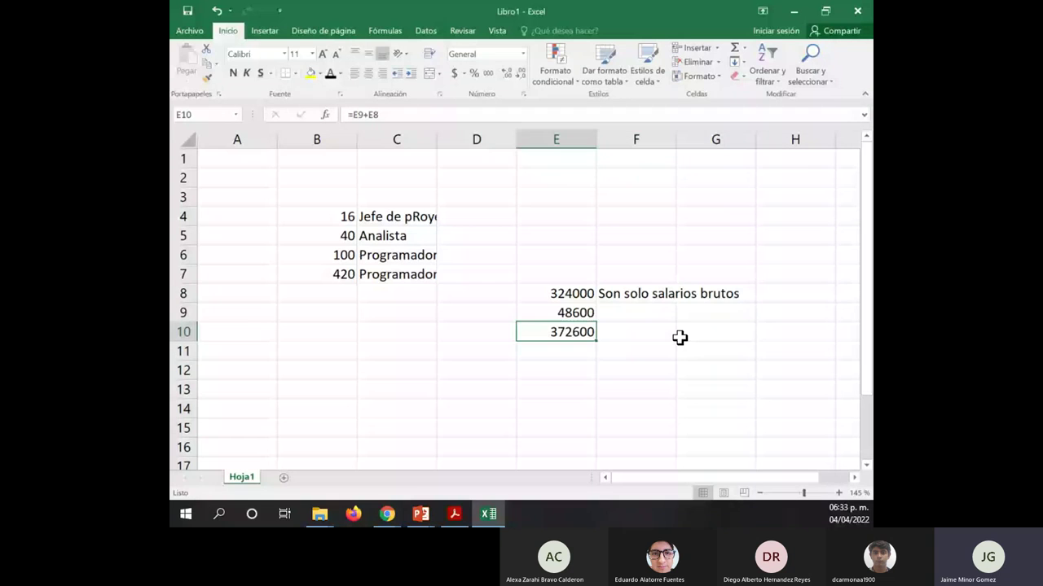
pyautogui.press('Up')
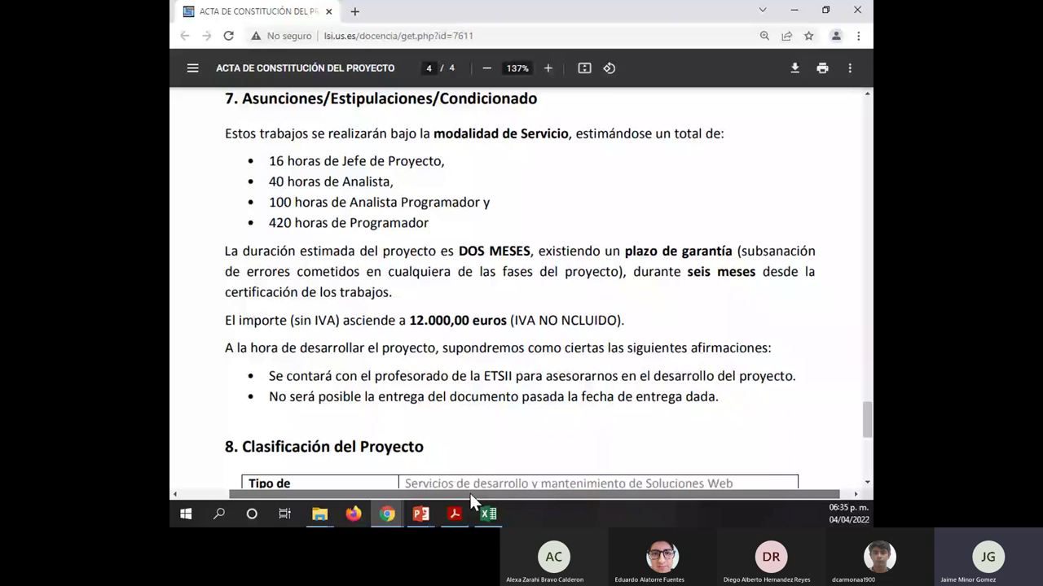
# Highlight the charter's warranty note on correcting errors in Chrome, and add a "Pruebas" entry in C8 of the Excel sheet.
pyautogui.moveTo(469, 491); pyautogui.dragTo(482, 492)
pyautogui.moveTo(726, 252); pyautogui.dragTo(608, 272)
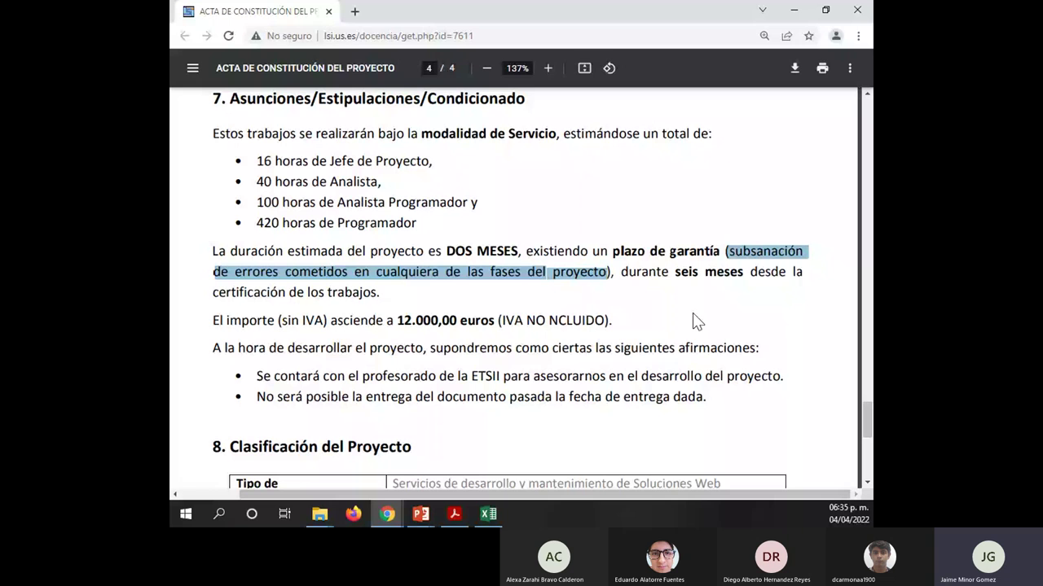
pyautogui.hotkey('alt', 'Tab')
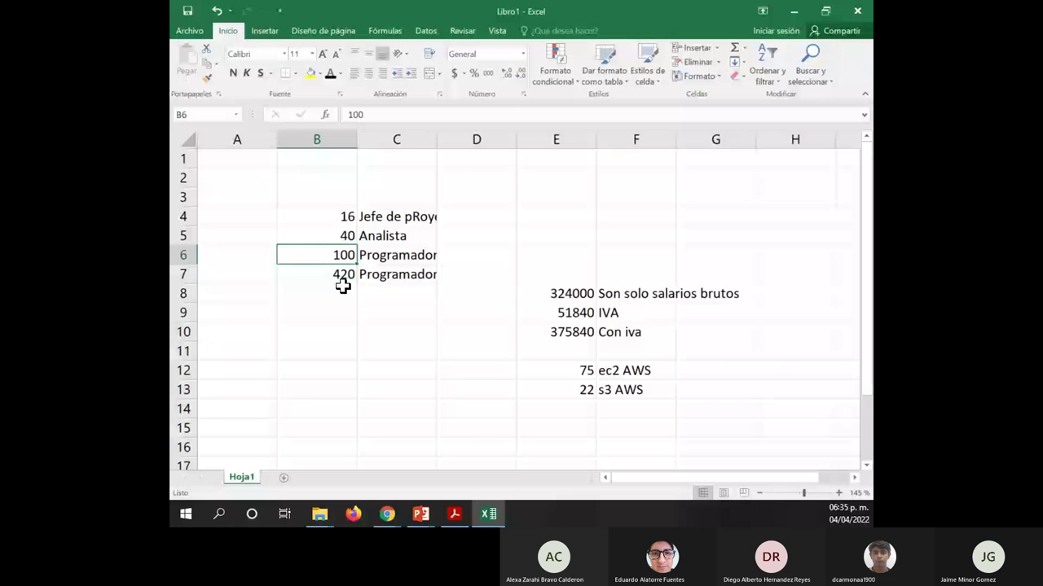
pyautogui.click(397, 293)
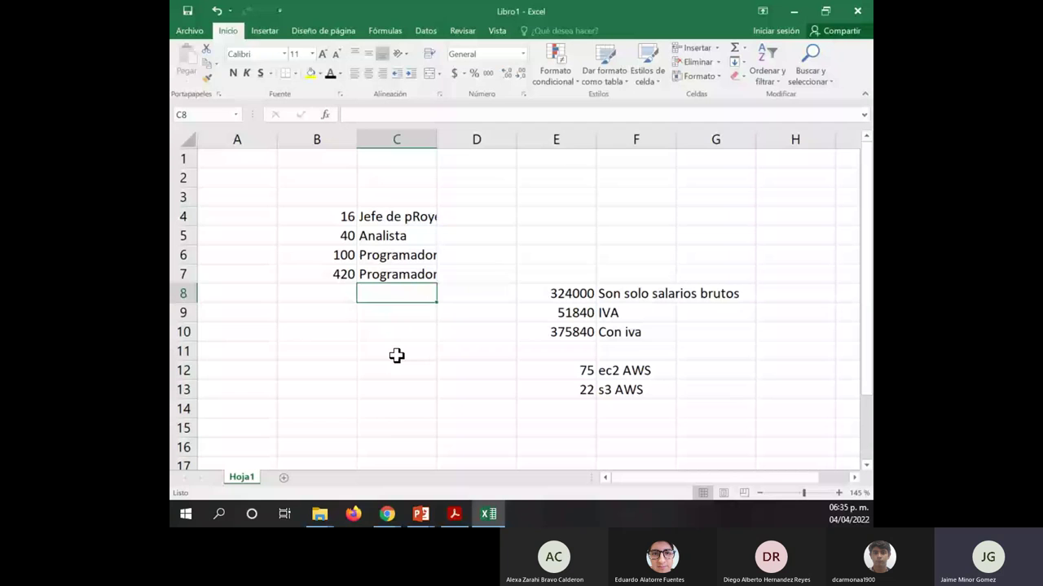
pyautogui.write('Pruebas')
pyautogui.press('Return')
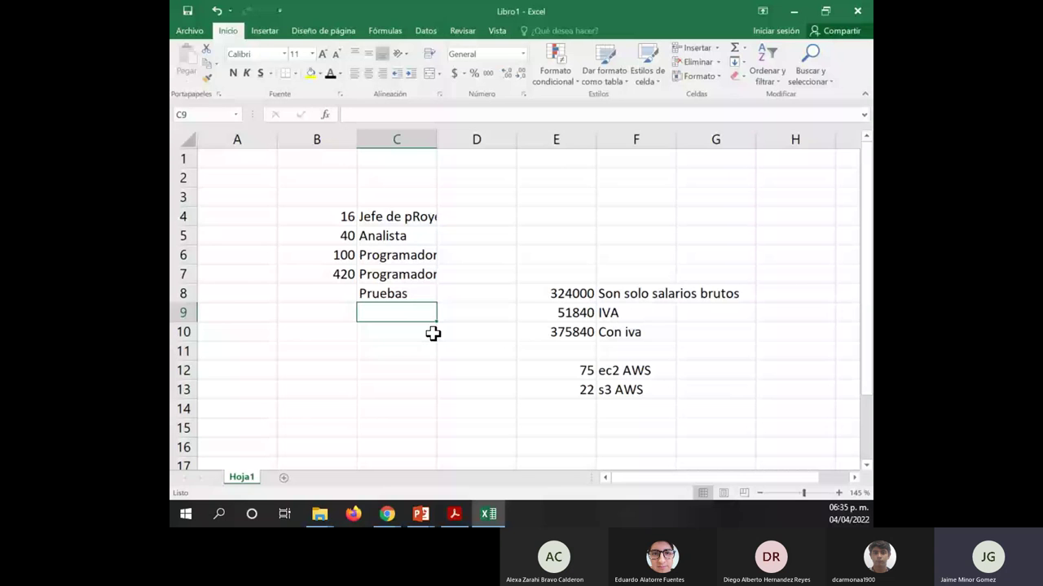
# Switch to the charter in Chrome and highlight the "sin IVA" note and the project assumptions in section 7.
pyautogui.hotkey('alt', 'Tab')
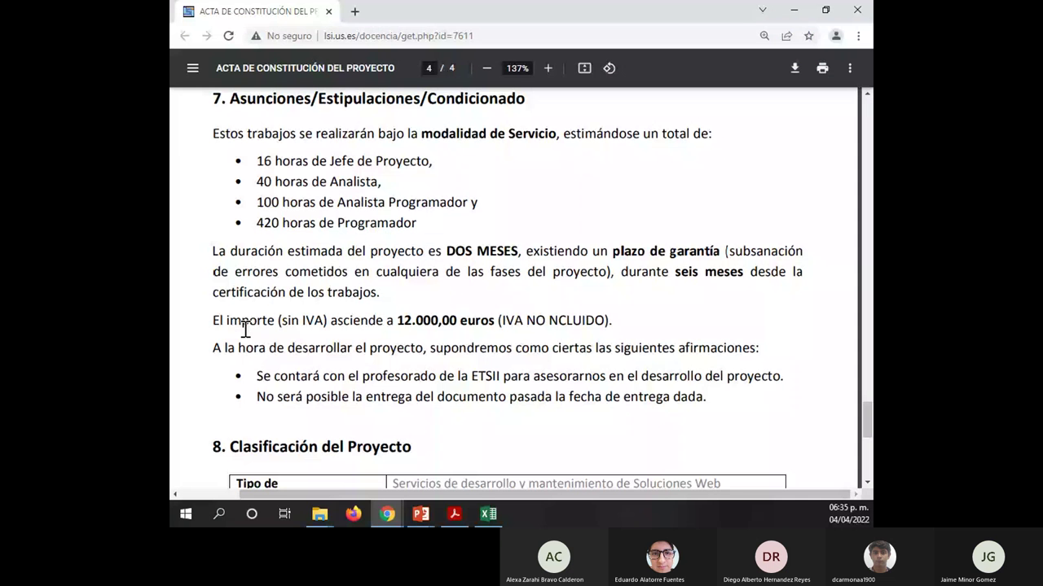
pyautogui.moveTo(269, 320); pyautogui.dragTo(326, 320)
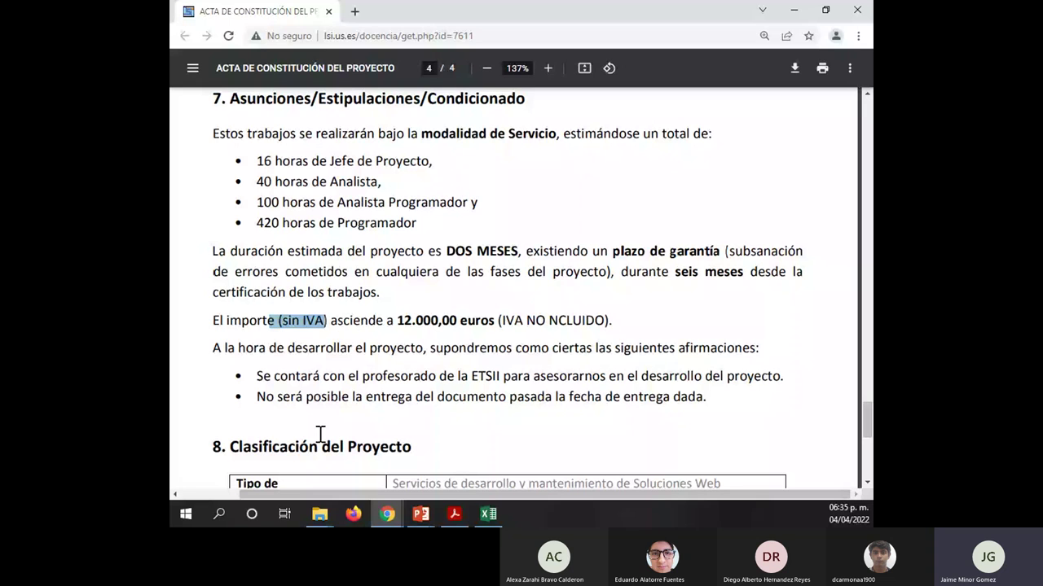
pyautogui.click(411, 320)
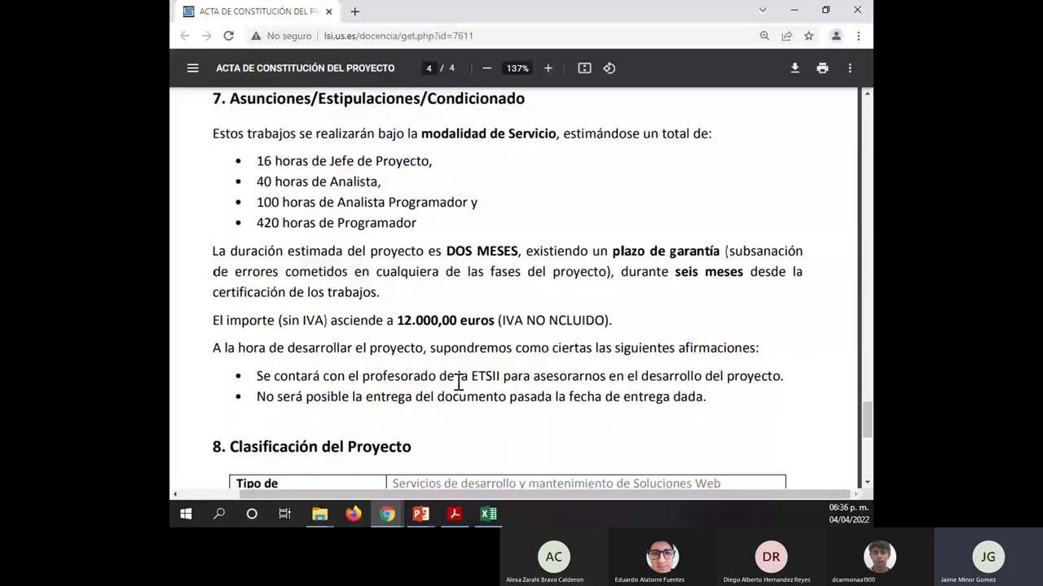
pyautogui.moveTo(288, 348); pyautogui.dragTo(581, 402)
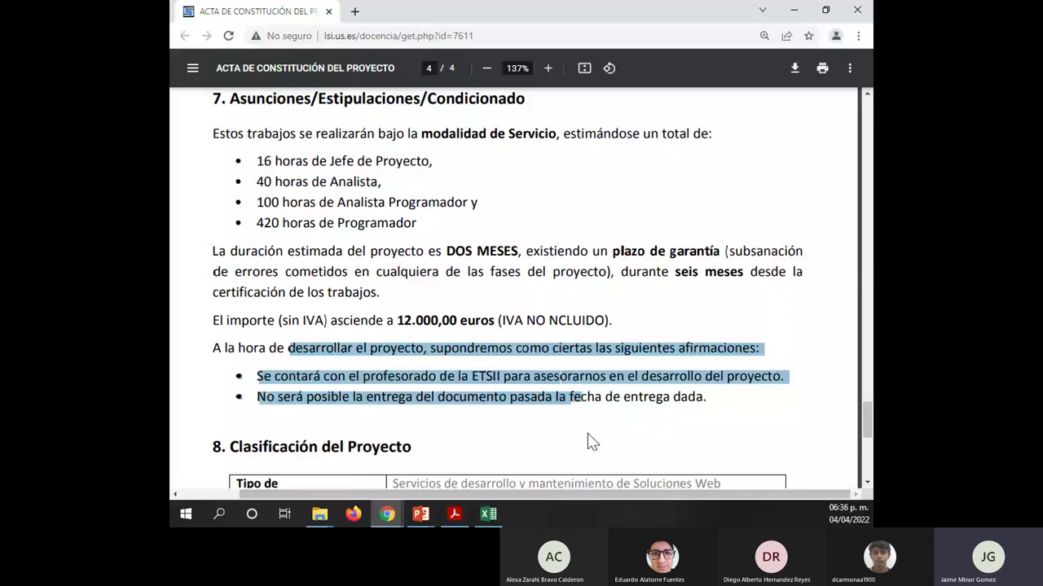
# Switch to Excel and highlight the ec2 AWS and s3 AWS costs in the range E12:F13.
pyautogui.hotkey('alt', 'Tab')
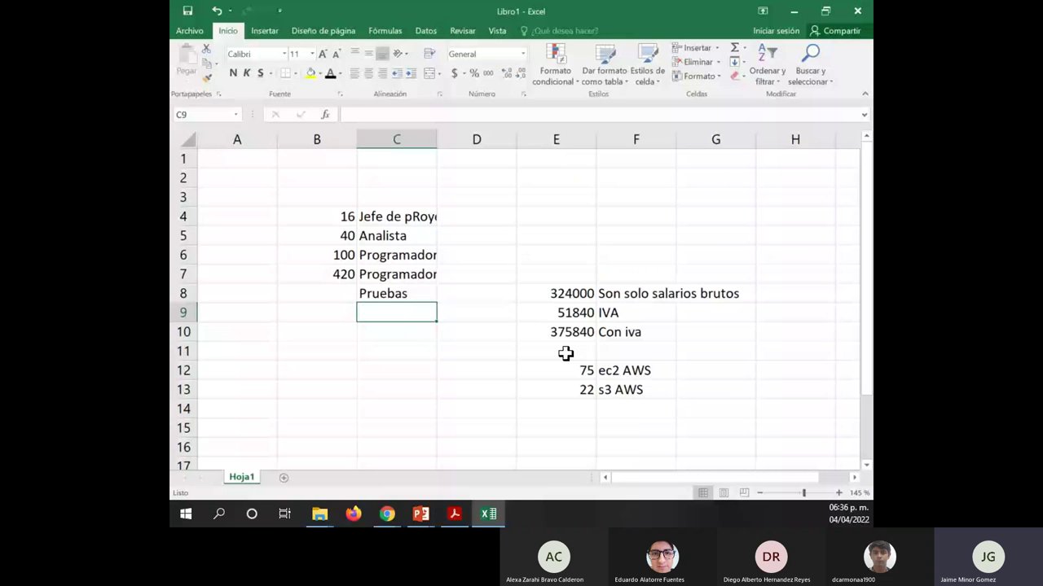
pyautogui.moveTo(566, 371); pyautogui.dragTo(654, 390)
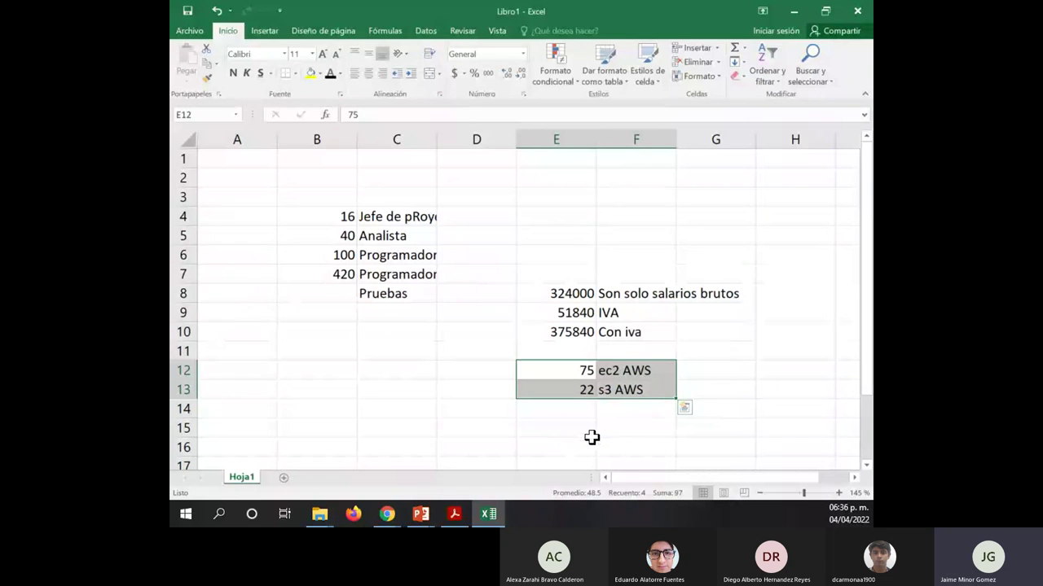
pyautogui.click(607, 387)
pyautogui.scroll(-1, 585, 316)
pyautogui.moveTo(585, 316); pyautogui.dragTo(628, 332)
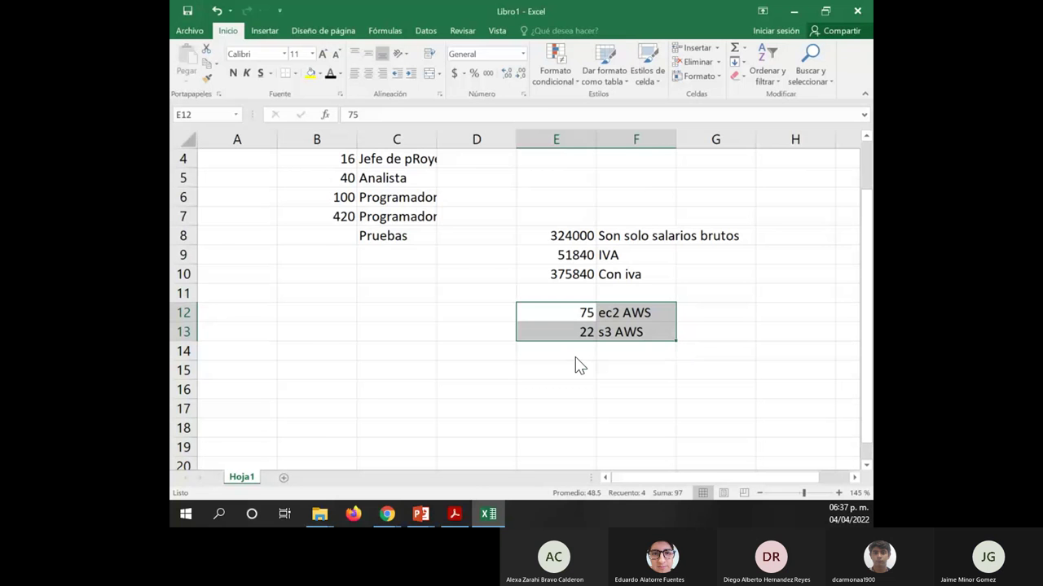
# Switch to the charter in Chrome and examine the project type, management methodology and meeting rows in section 8.
pyautogui.hotkey('alt', 'Tab')
pyautogui.scroll(-3, 494, 324)
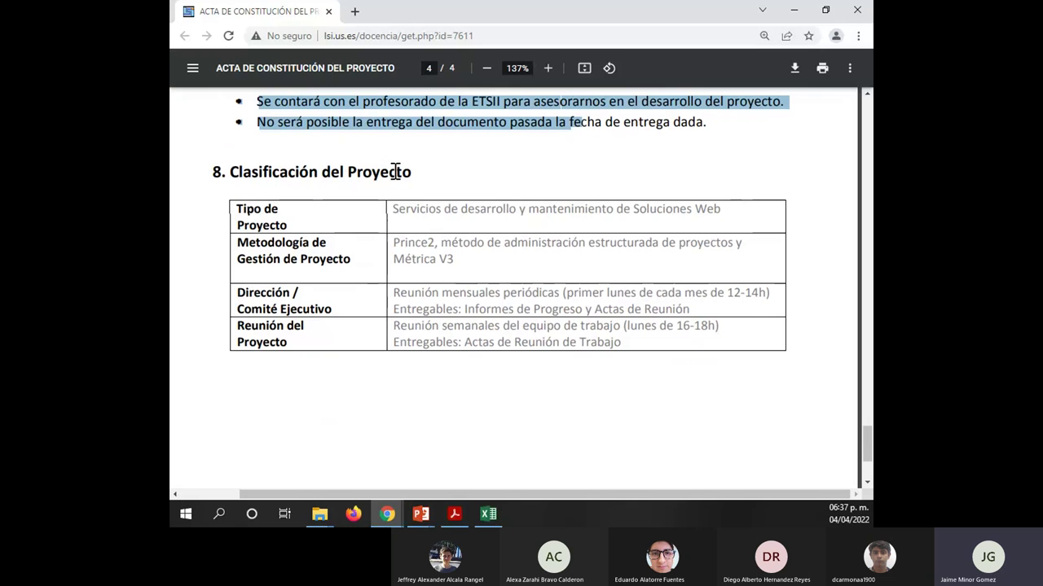
pyautogui.click(316, 218)
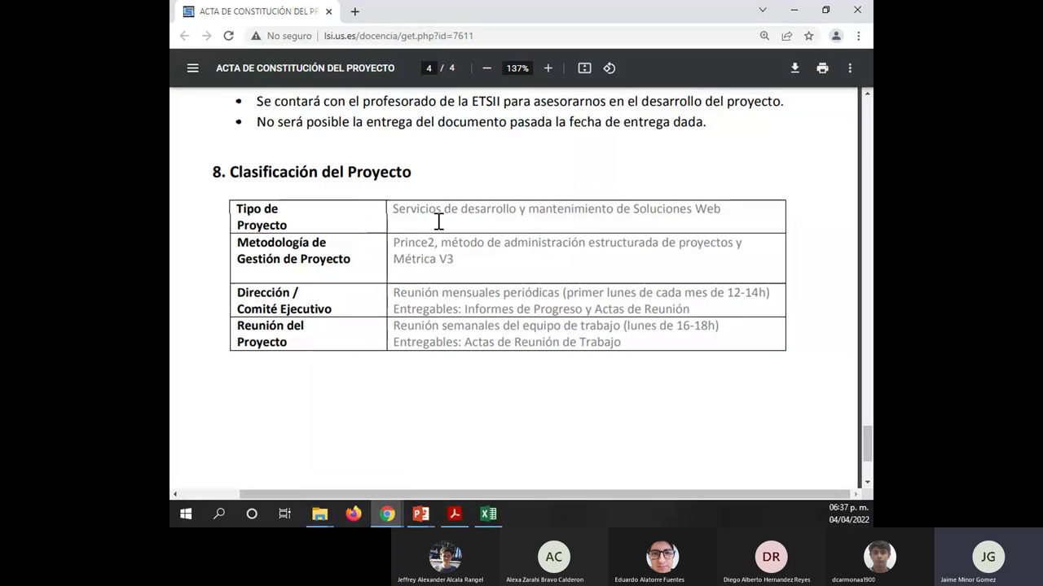
pyautogui.moveTo(407, 211); pyautogui.dragTo(719, 208)
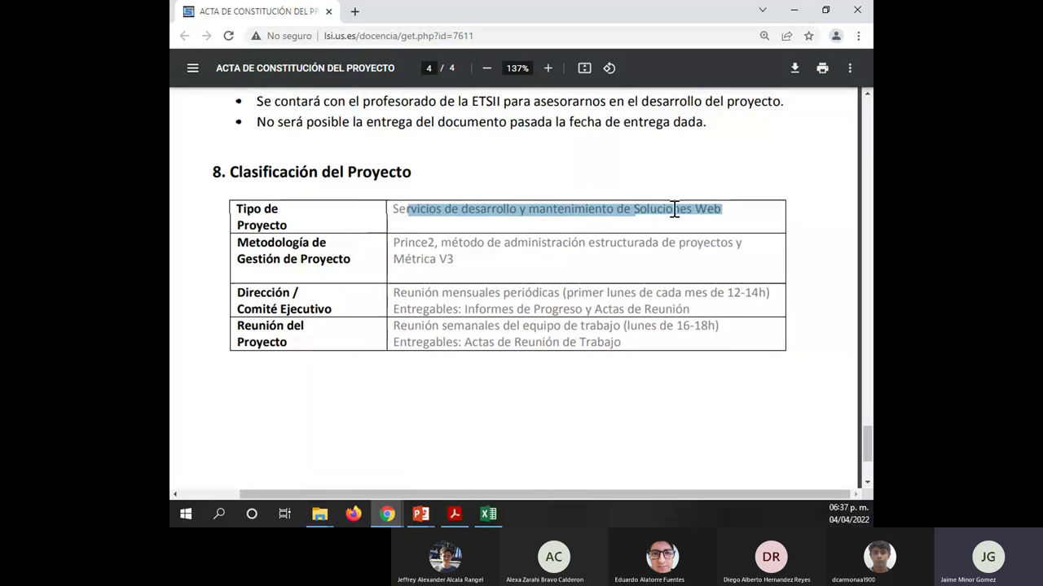
pyautogui.click(489, 273)
pyautogui.moveTo(479, 242); pyautogui.dragTo(396, 243)
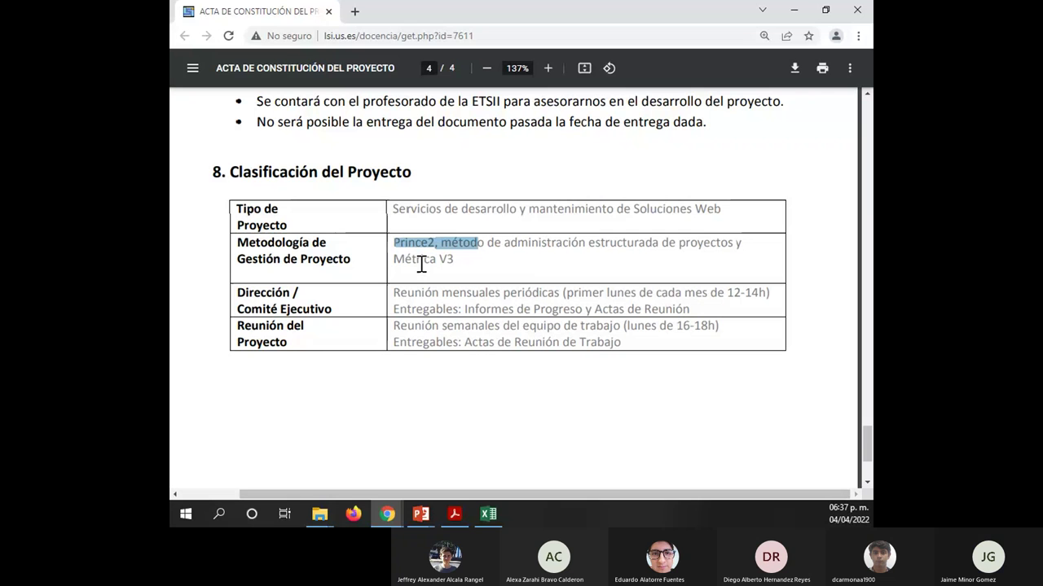
pyautogui.click(414, 296)
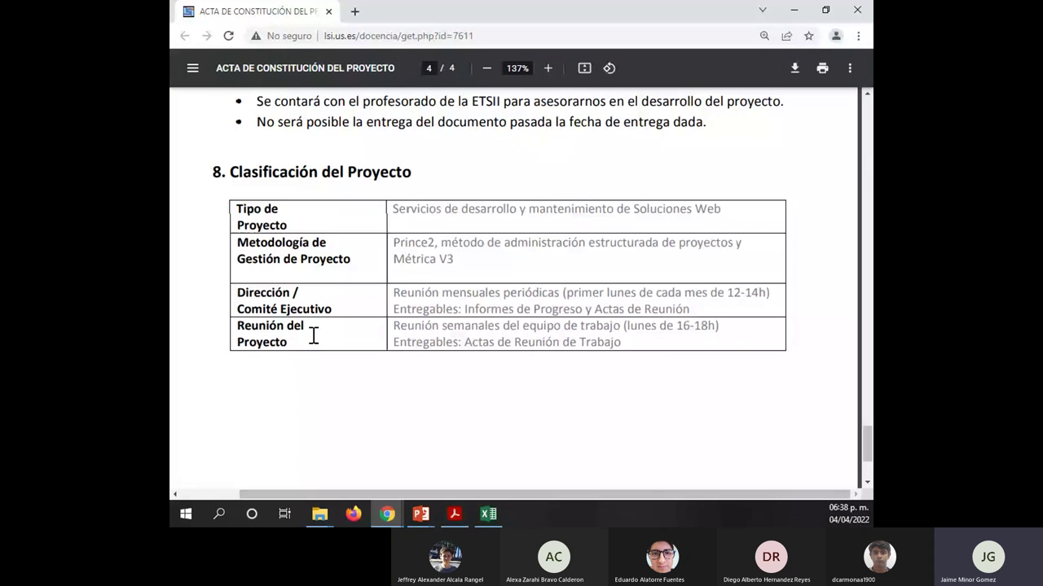
pyautogui.moveTo(417, 327); pyautogui.dragTo(431, 329)
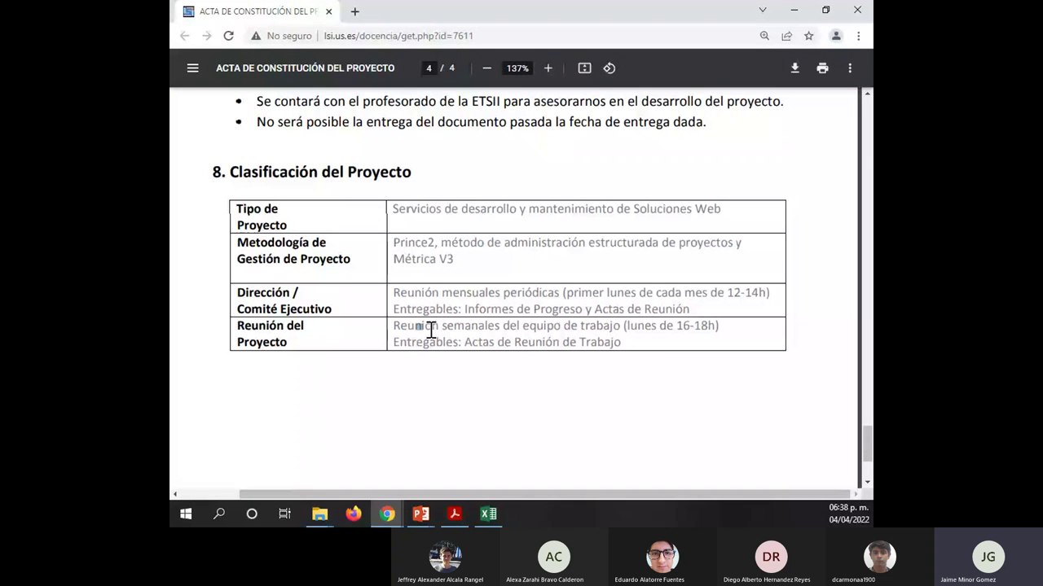